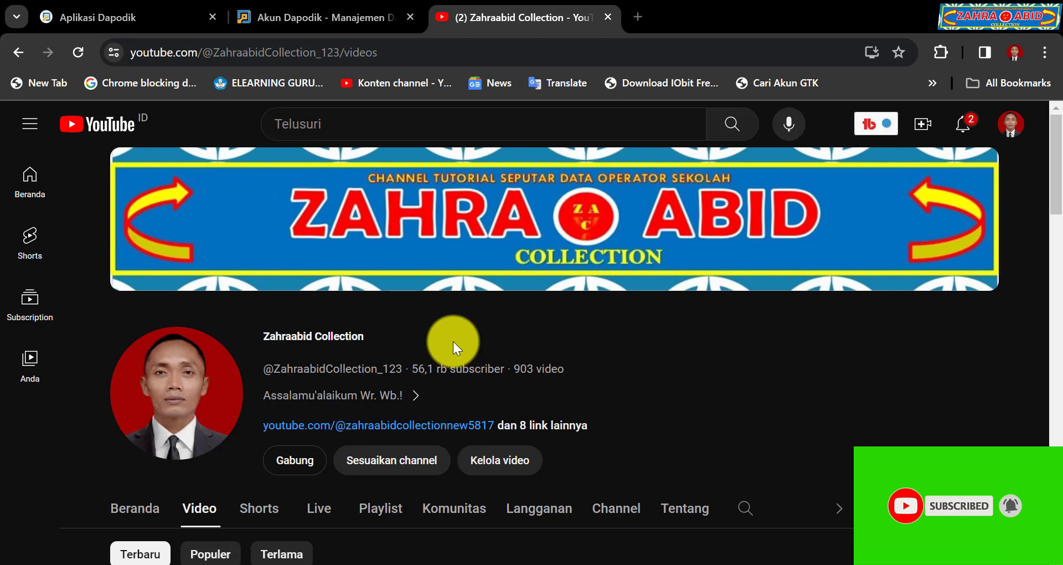
Step: Browse the YouTube channel page, then return to the Aplikasi Dapodik Pesan page
scroll(530, 308, "down", 4)
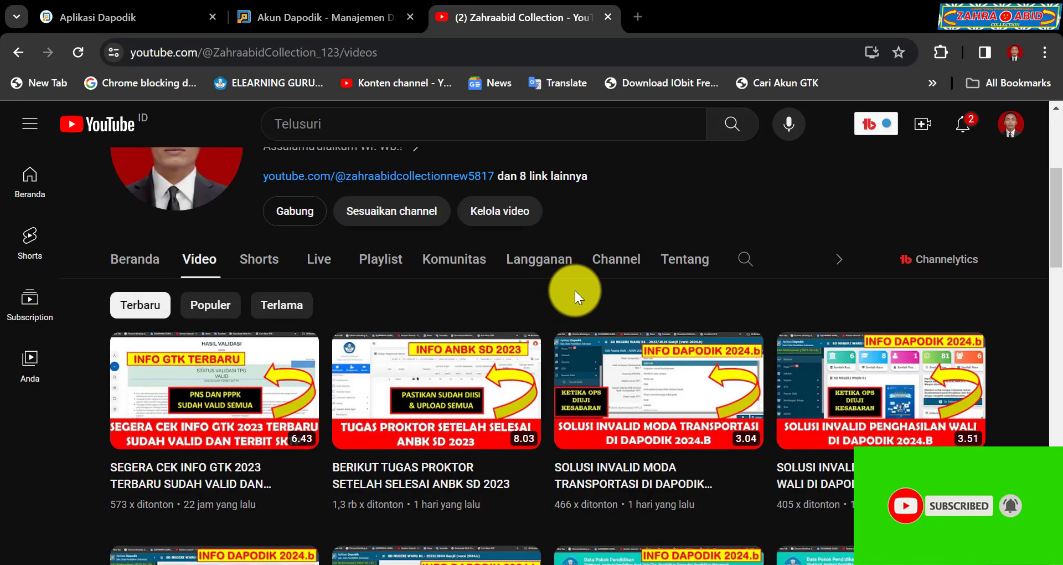
scroll(575, 290, "up", 3)
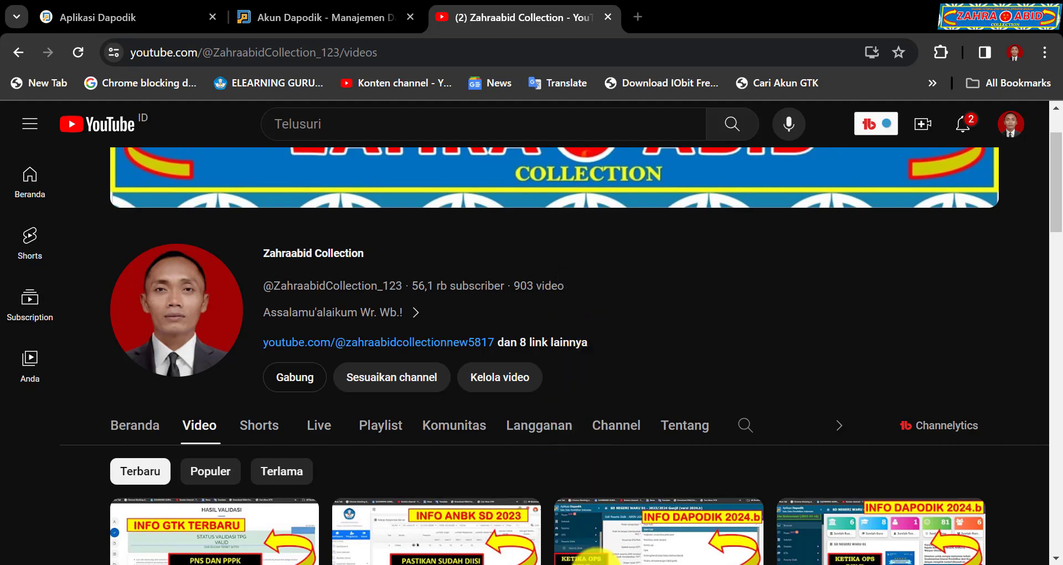
left_click(595, 563)
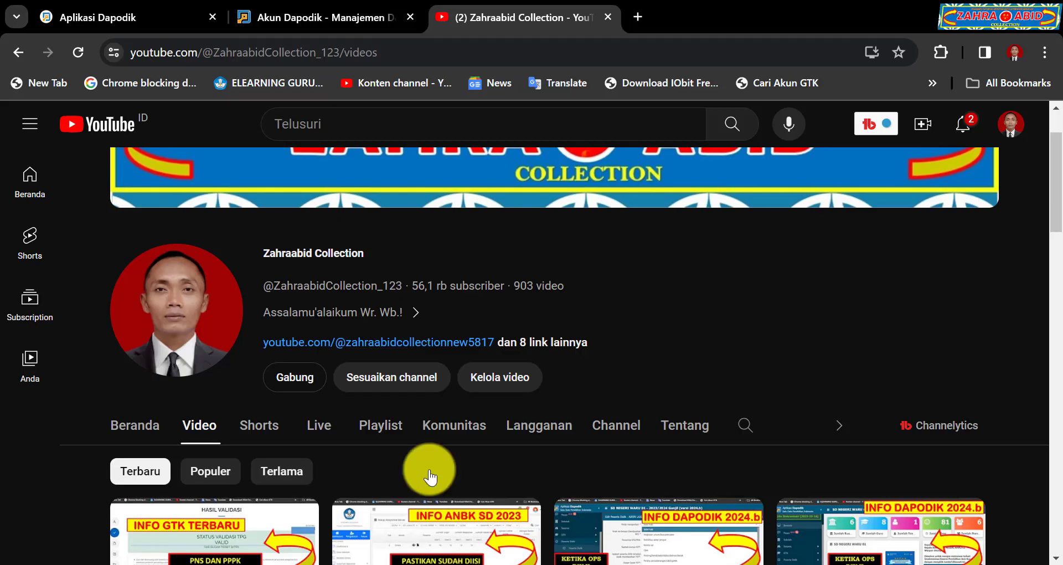
left_click(170, 17)
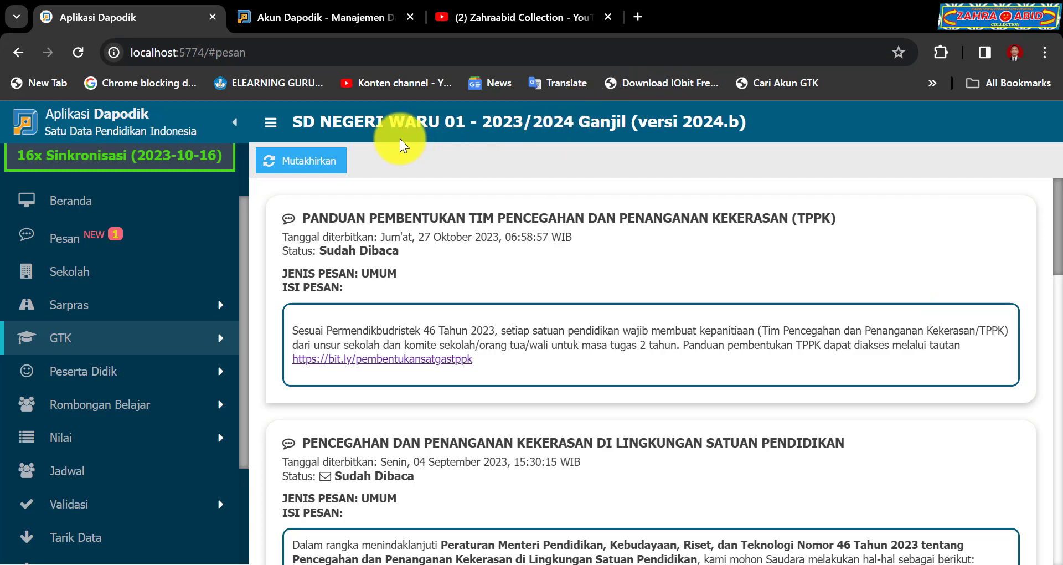
Step: Switch to the 'Akun Dapodik - Manajemen Data' site's Akun Individu page
left_click(342, 15)
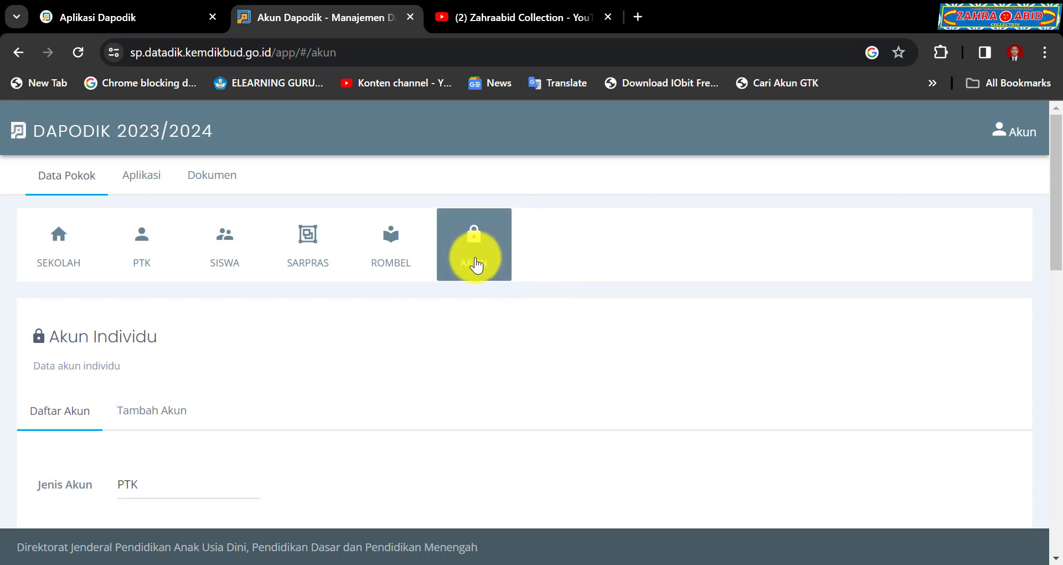
Step: Load the PTK accounts under AKUN > Daftar Akun, then open the Tambah Akun form
left_click(476, 267)
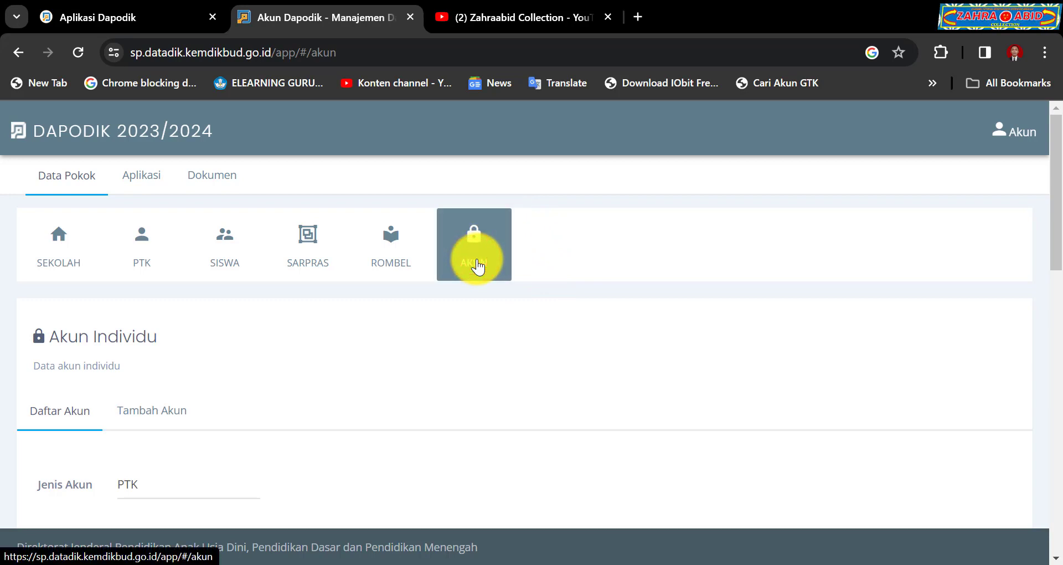
left_click(65, 409)
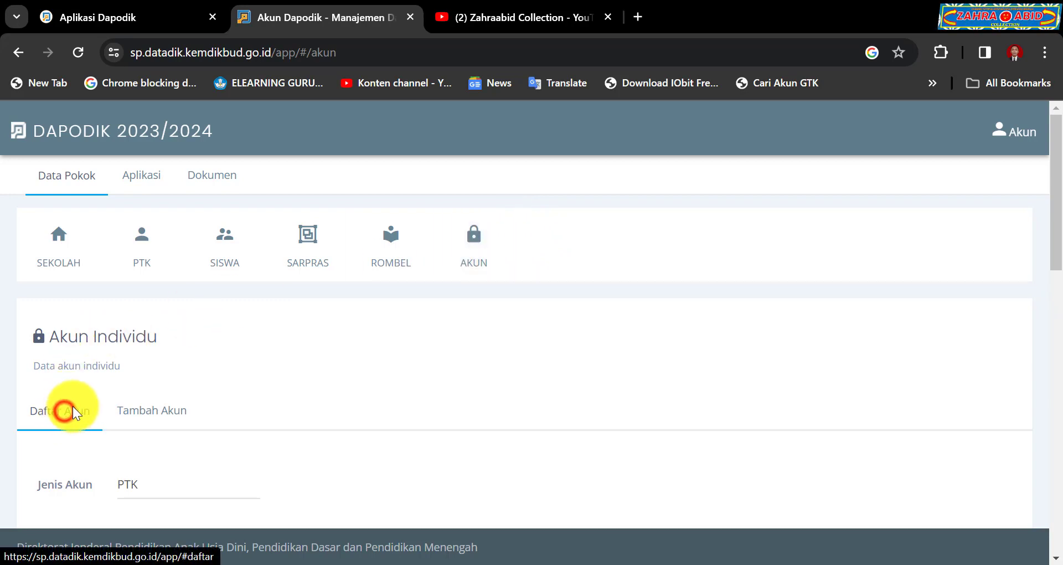
scroll(83, 403, "down", 3)
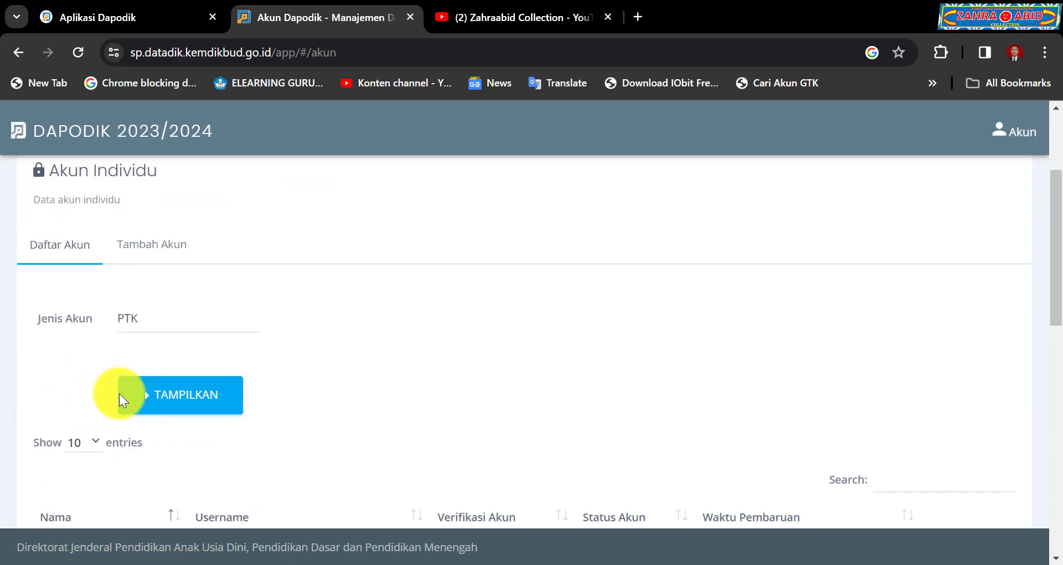
left_click(161, 394)
scroll(159, 392, "down", 3)
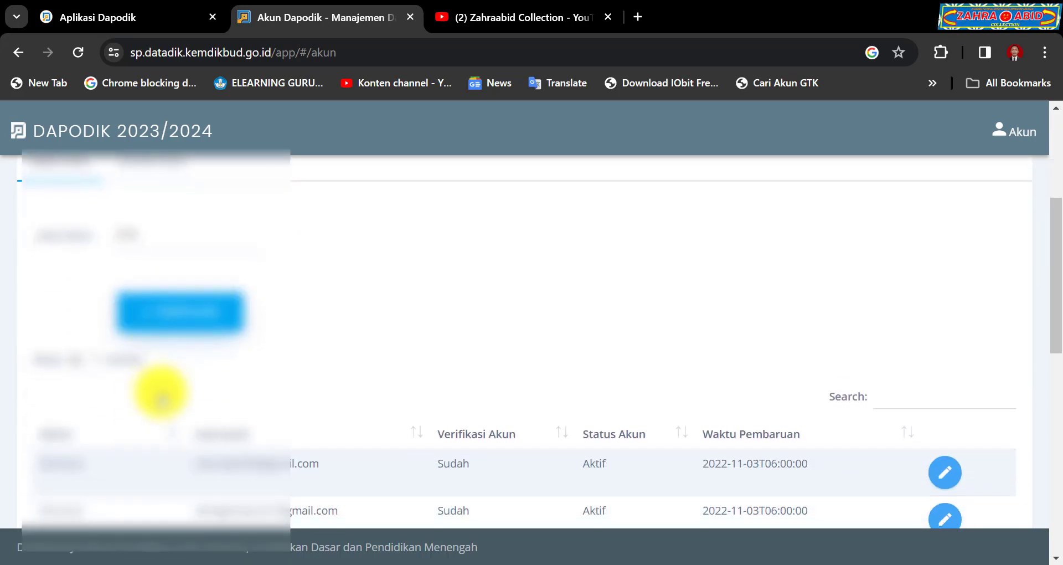
scroll(447, 280, "down", 3)
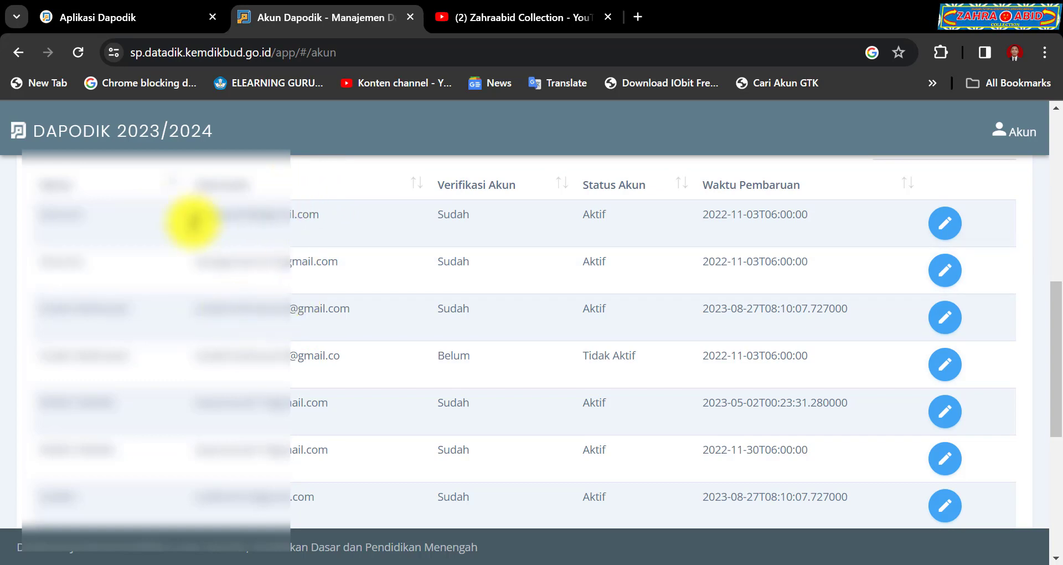
scroll(293, 307, "up", 4)
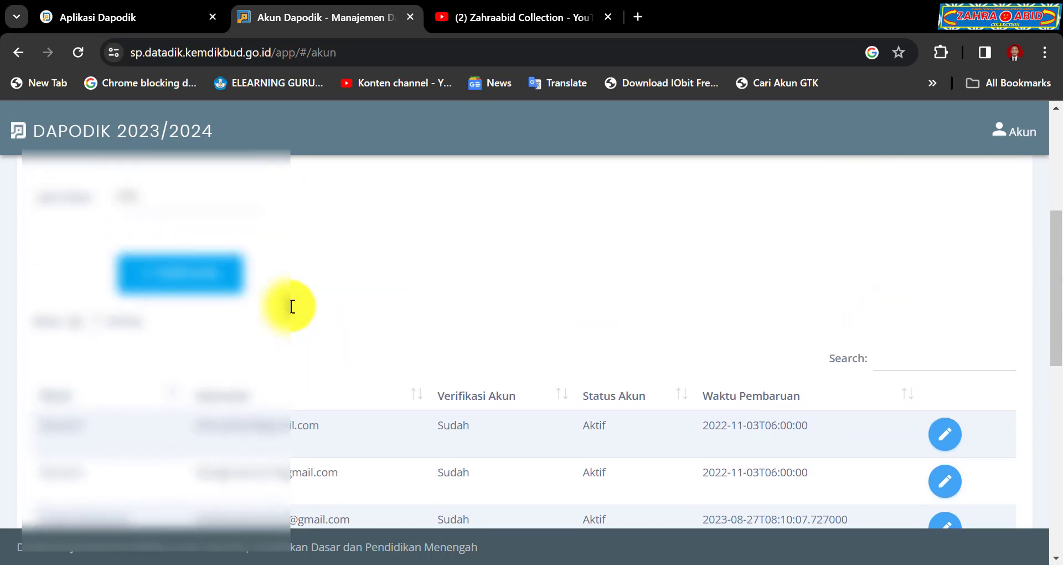
scroll(292, 306, "up", 4)
left_click(165, 327)
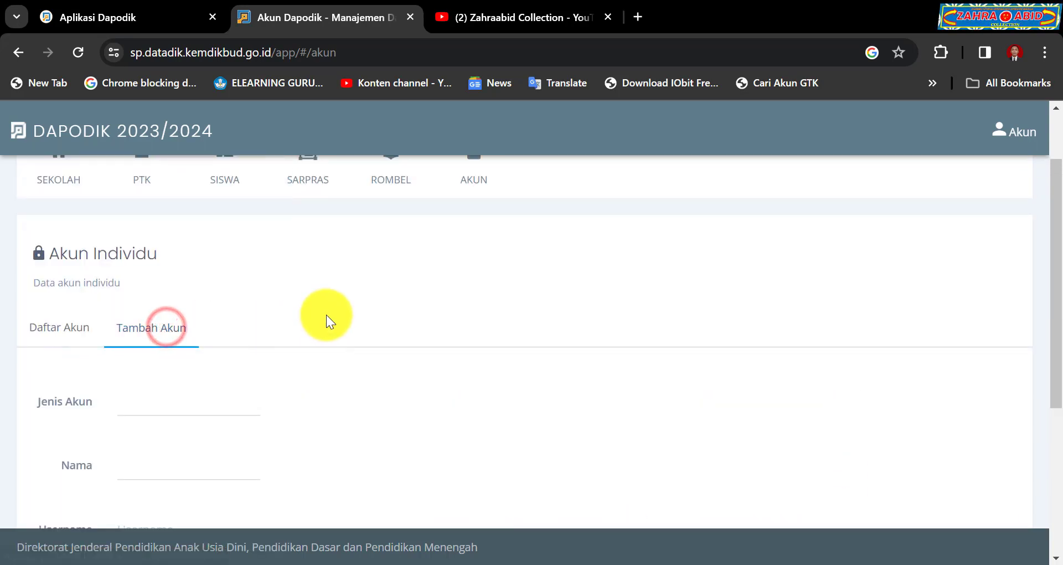
Step: Set Jenis Akun to PTK in Tambah Akun, then return to the Daftar Akun list
scroll(327, 315, "down", 2)
left_click(240, 316)
left_click(215, 357)
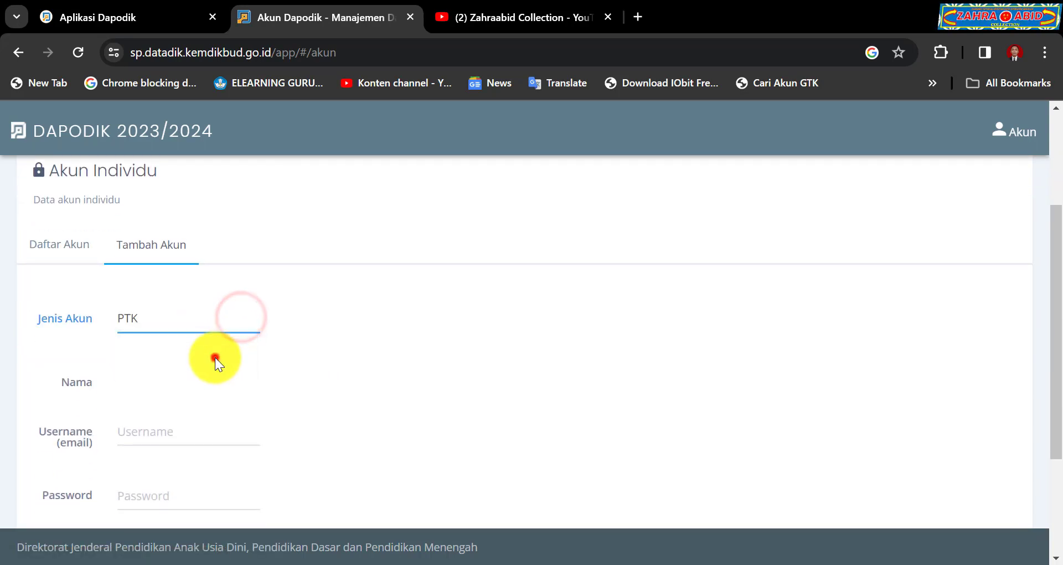
scroll(248, 336, "down", 2)
left_click(218, 297)
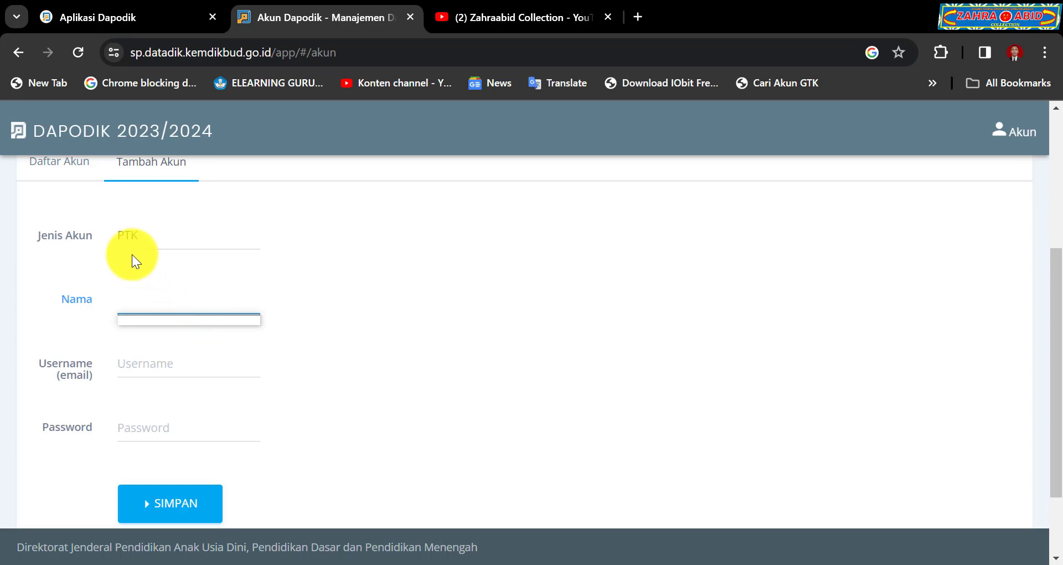
left_click(78, 172)
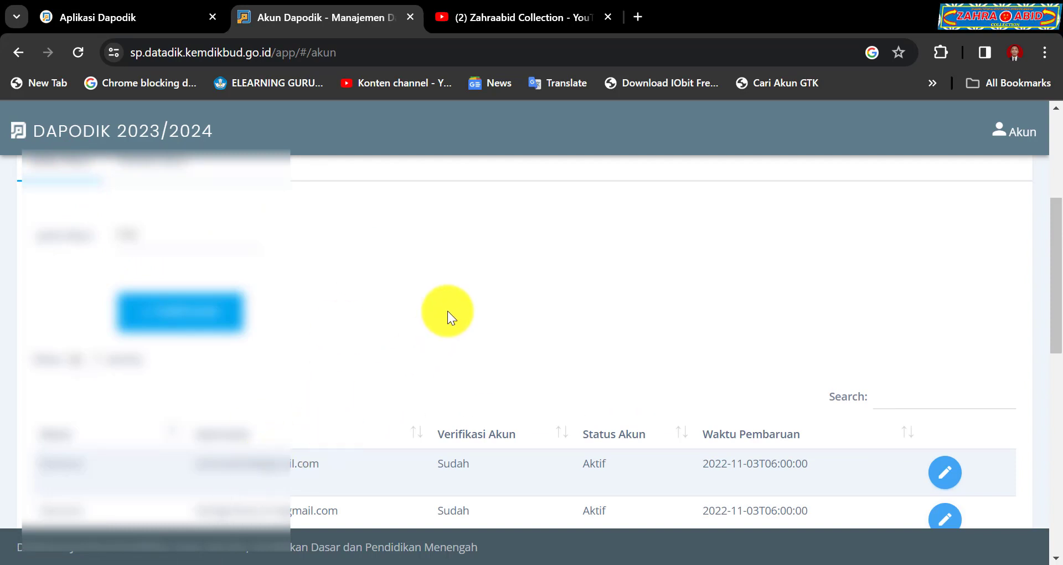
Step: Open the Edit Akun form for the second PTK account in the table
scroll(447, 311, "down", 3)
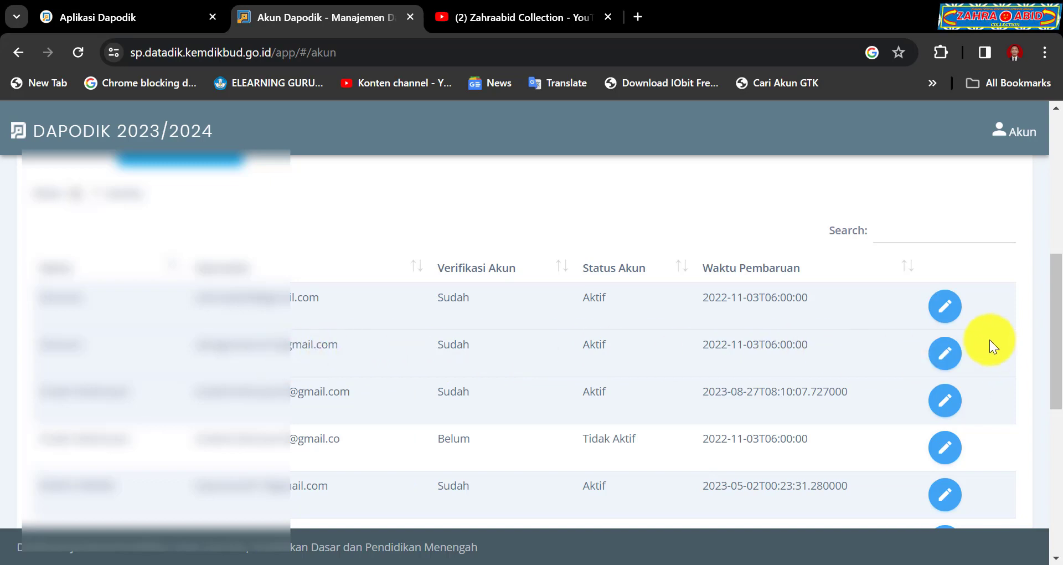
left_click(947, 357)
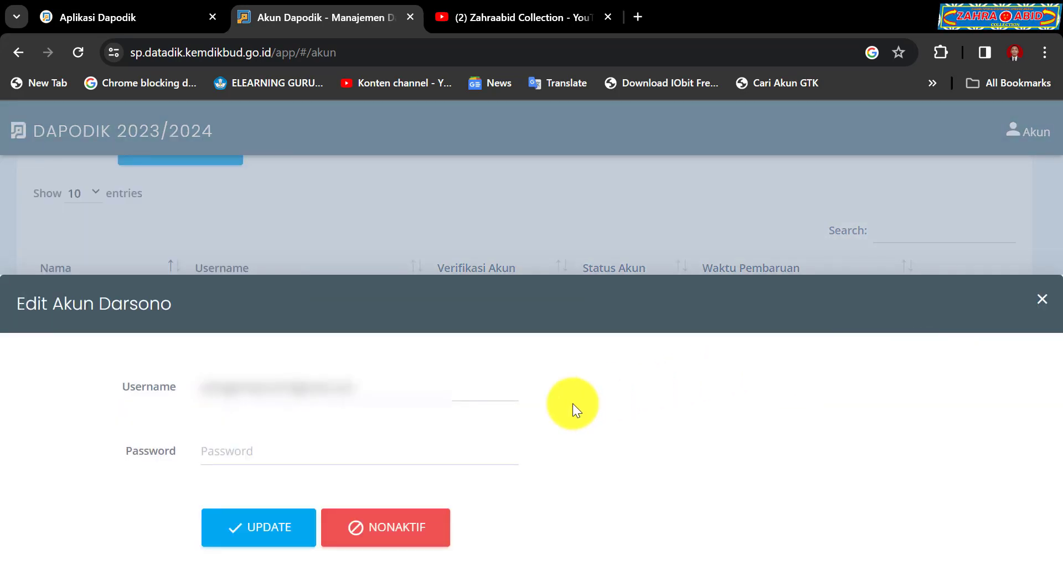
Step: Type and erase a trial password in Edit Akun, then return to Aplikasi Dapodik
left_click(256, 453)
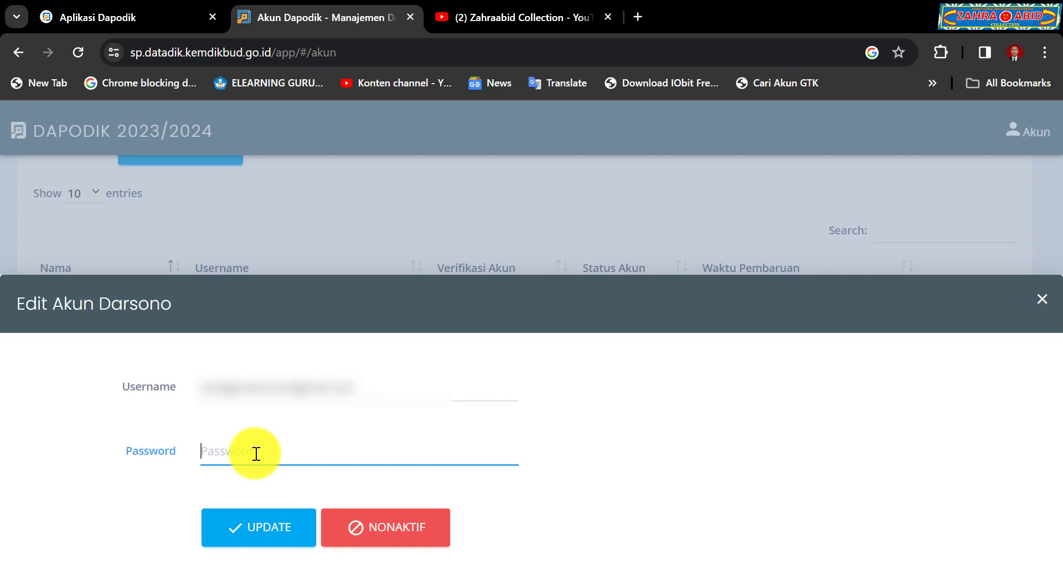
type("@1")
key("BackSpace")
type("#_")
key("BackSpace")
key("BackSpace")
key("BackSpace")
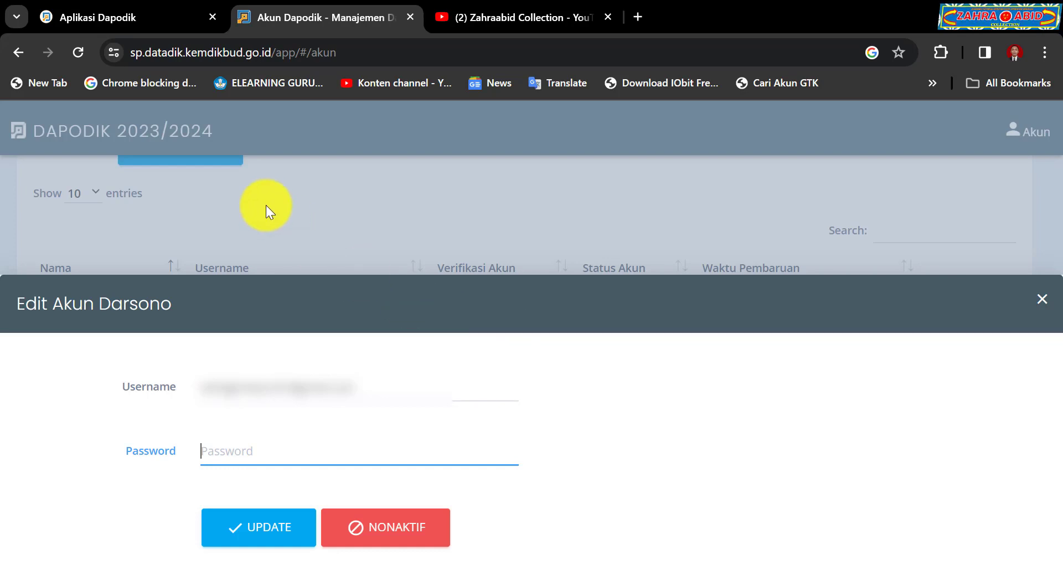
left_click(156, 17)
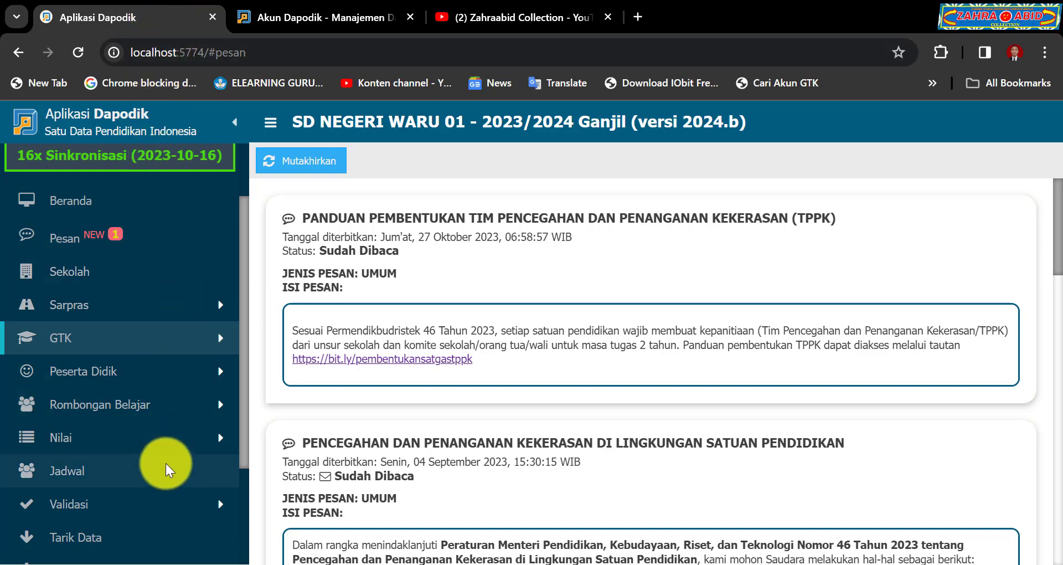
Step: Run Validasi, acknowledge the Informasi notice, and expand the GTK sidebar categories
left_click(152, 535)
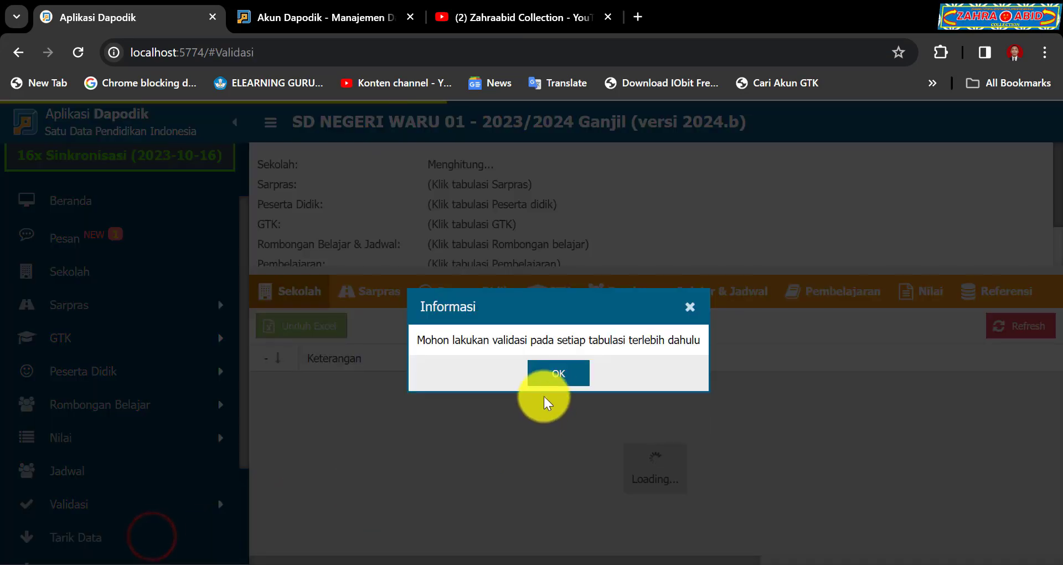
left_click(549, 381)
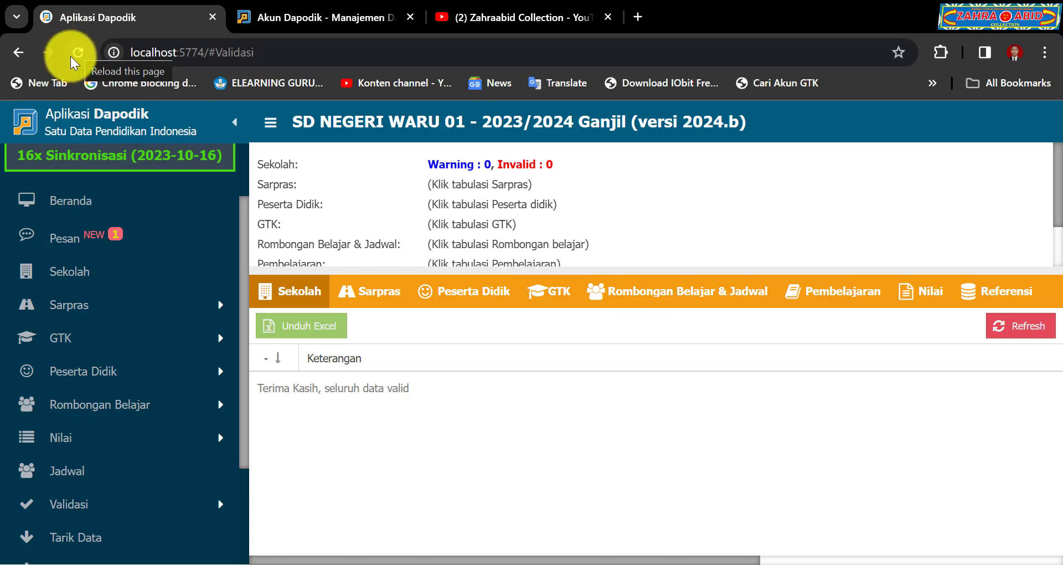
left_click(146, 345)
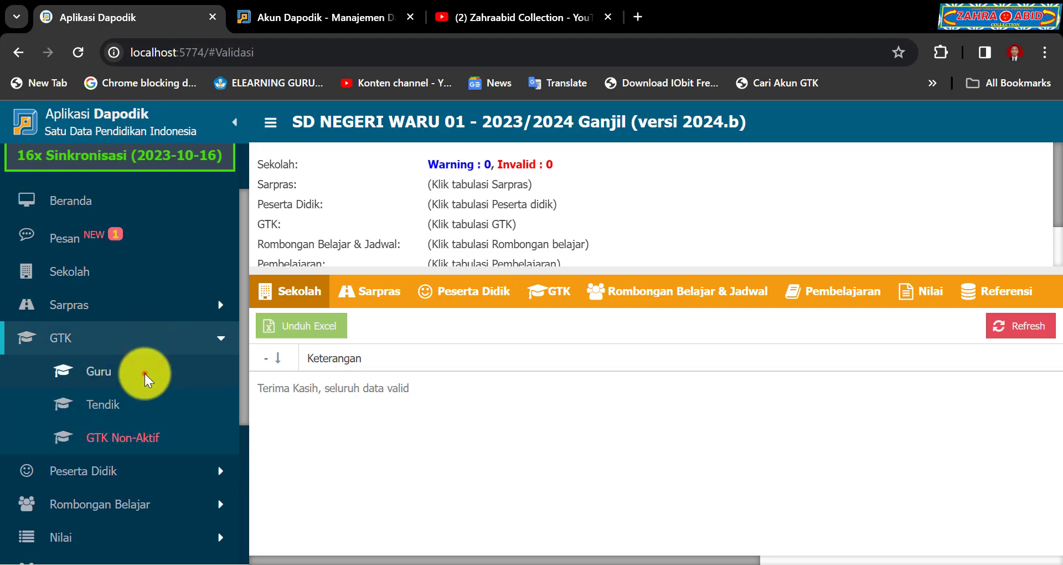
Step: Select the first teacher in GTK > Guru and open their Penugasan details
left_click(144, 373)
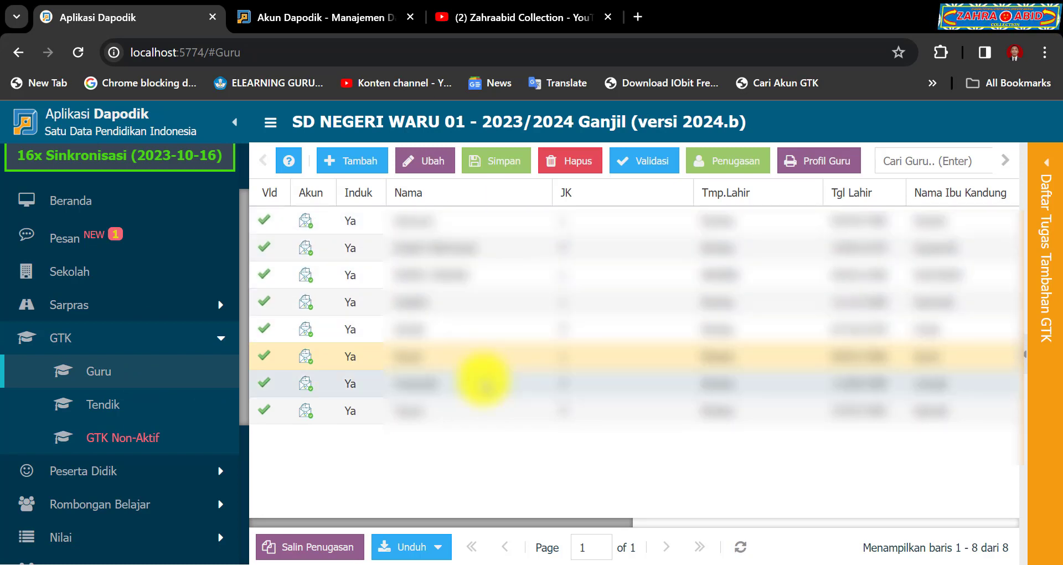
left_click(482, 224)
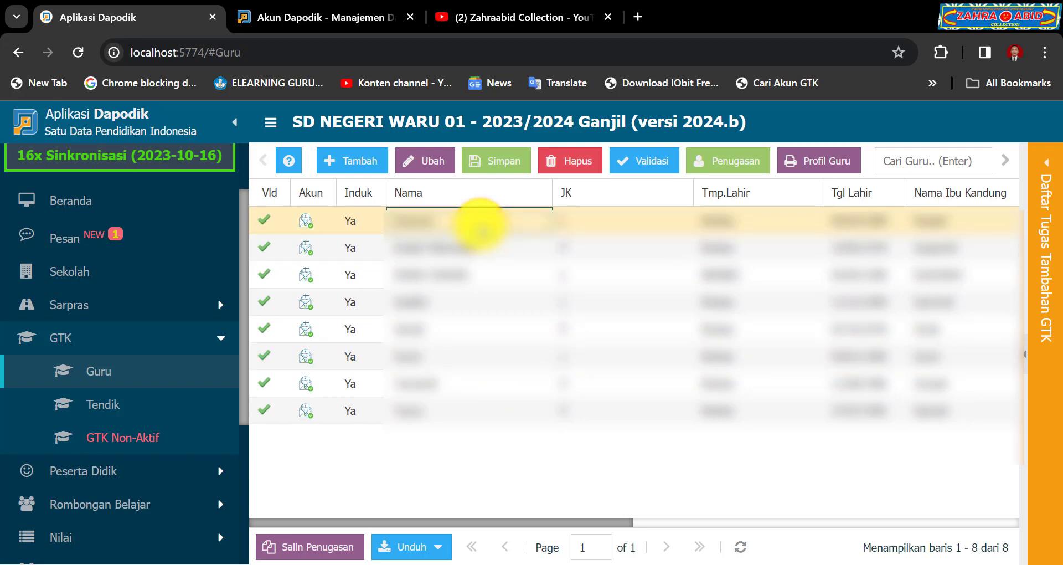
left_click(735, 160)
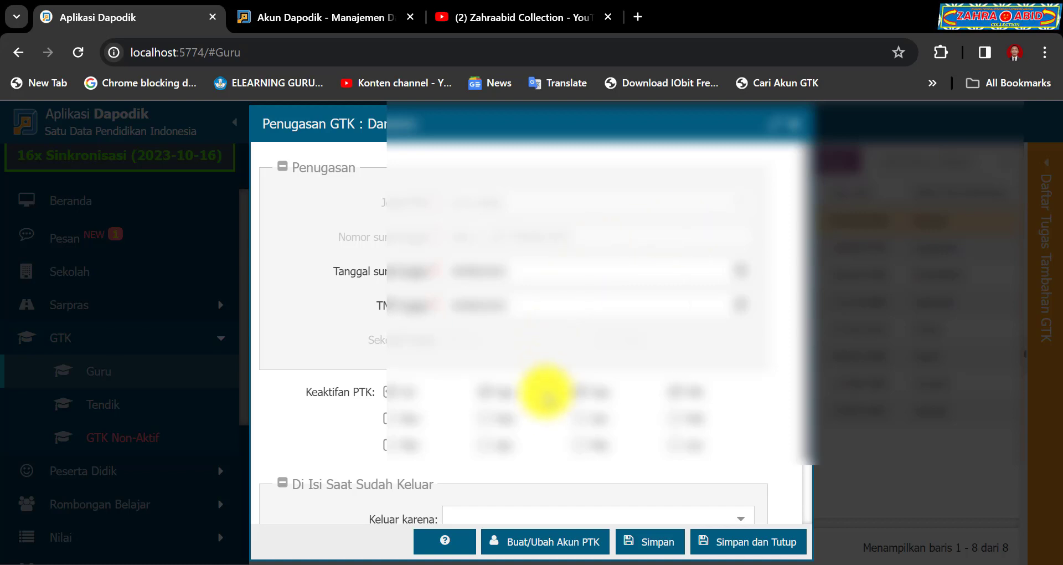
Step: Open the teacher's Akun GTK dialog, clear both password fields, and close it unsaved
left_click(542, 548)
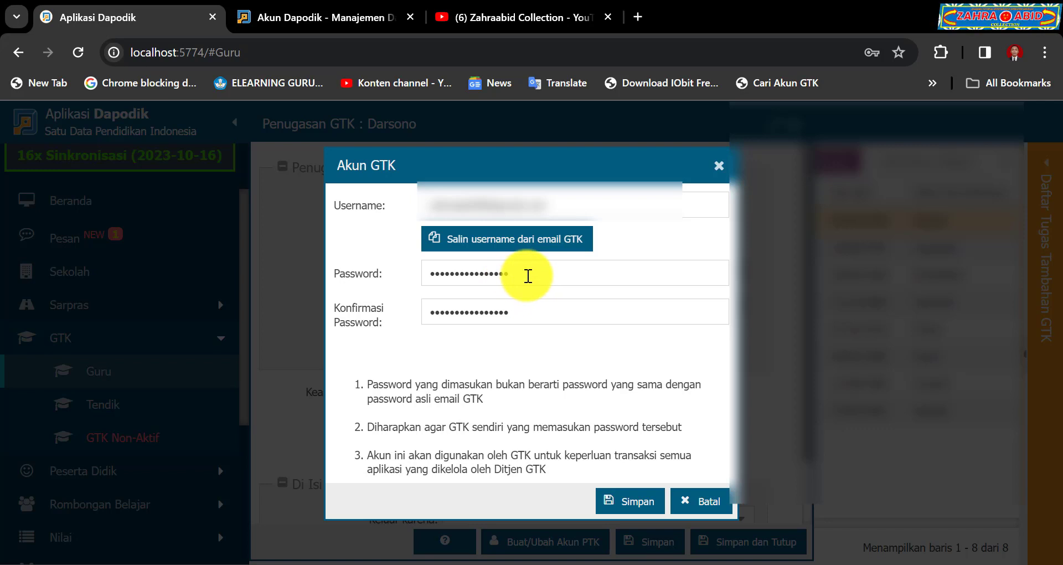
left_click(527, 275)
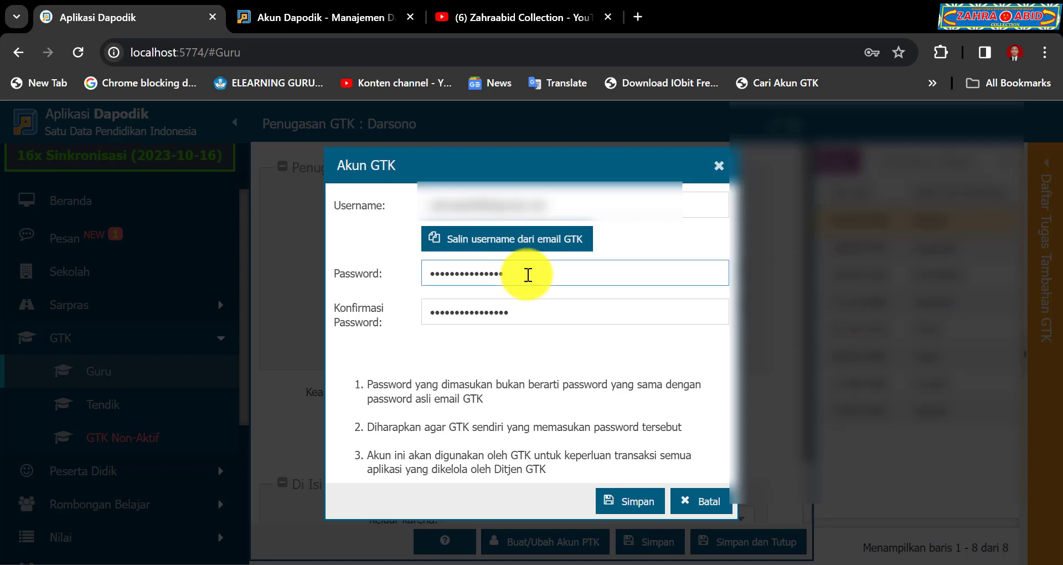
key("BackSpace")
key("BackSpace")
key("BackSpace")
key("BackSpace")
key("BackSpace")
key("BackSpace")
key("BackSpace")
key("BackSpace")
key("BackSpace")
key("BackSpace")
key("BackSpace")
key("BackSpace")
key("BackSpace")
key("BackSpace")
key("BackSpace")
key("BackSpace")
left_click(529, 307)
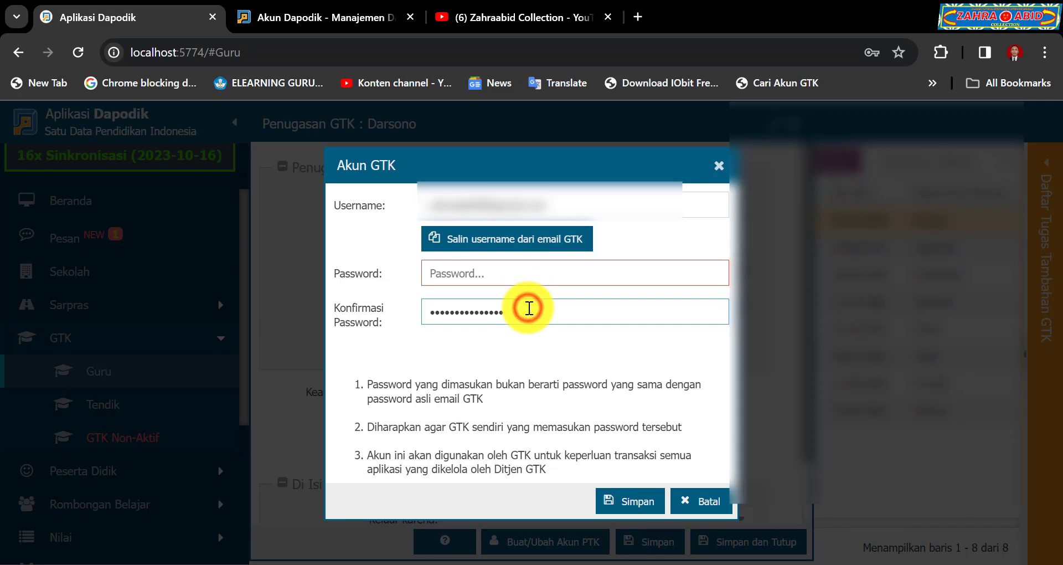
key("BackSpace")
key("BackSpace")
key("BackSpace")
key("BackSpace")
key("BackSpace")
key("BackSpace")
key("BackSpace")
key("BackSpace")
key("BackSpace")
key("BackSpace")
key("BackSpace")
key("BackSpace")
key("BackSpace")
key("BackSpace")
key("BackSpace")
key("BackSpace")
left_click(528, 275)
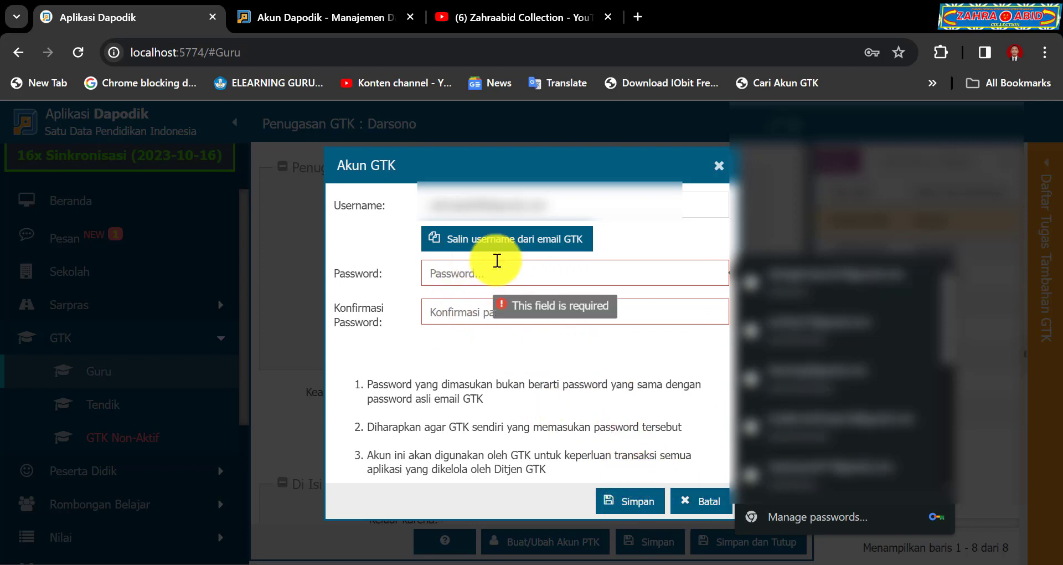
left_click(465, 266)
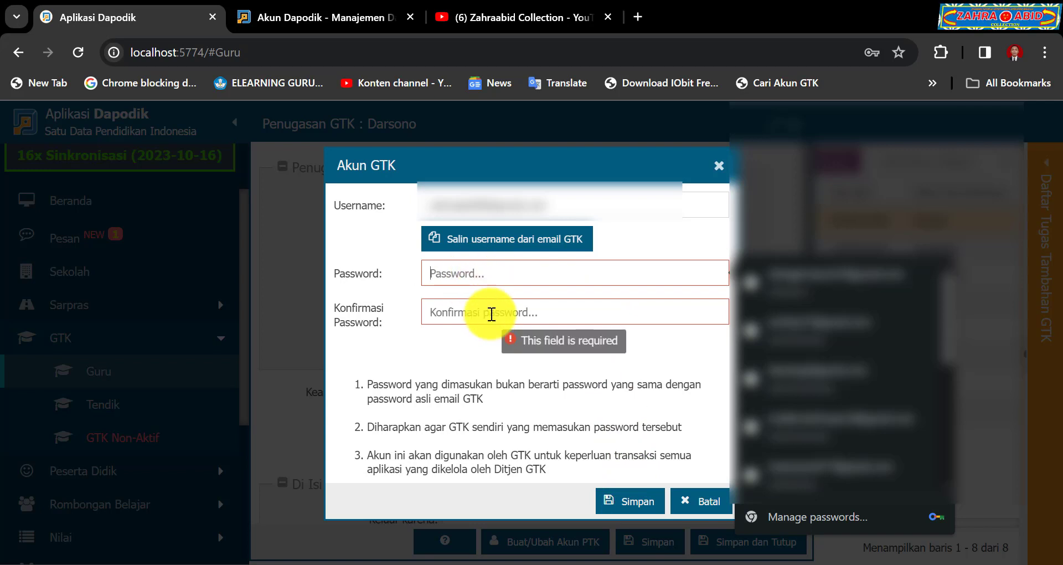
left_click(716, 169)
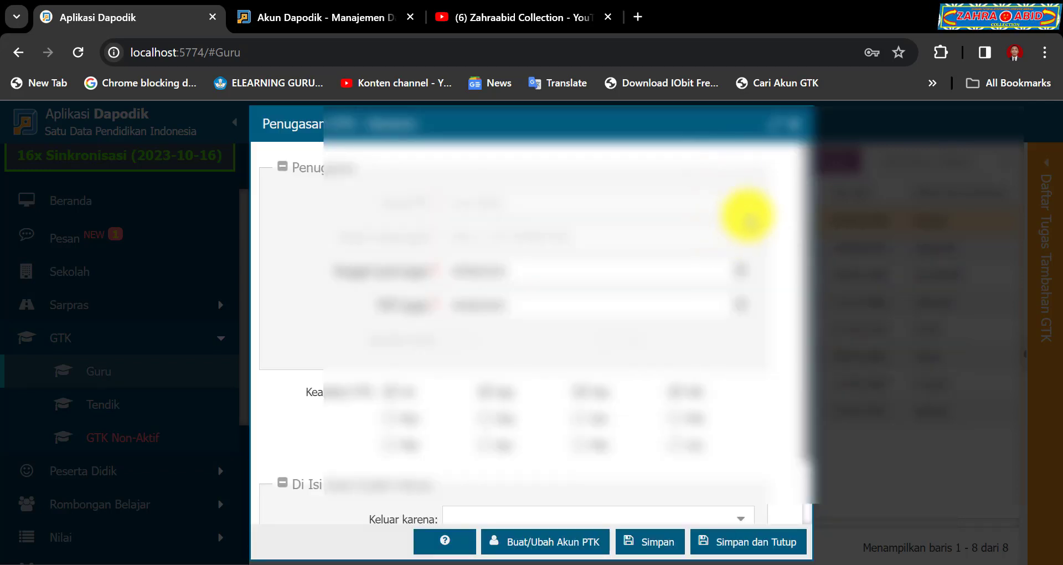
Step: Close the Penugasan GTK form and go to Pengaturan in the sidebar
left_click(793, 123)
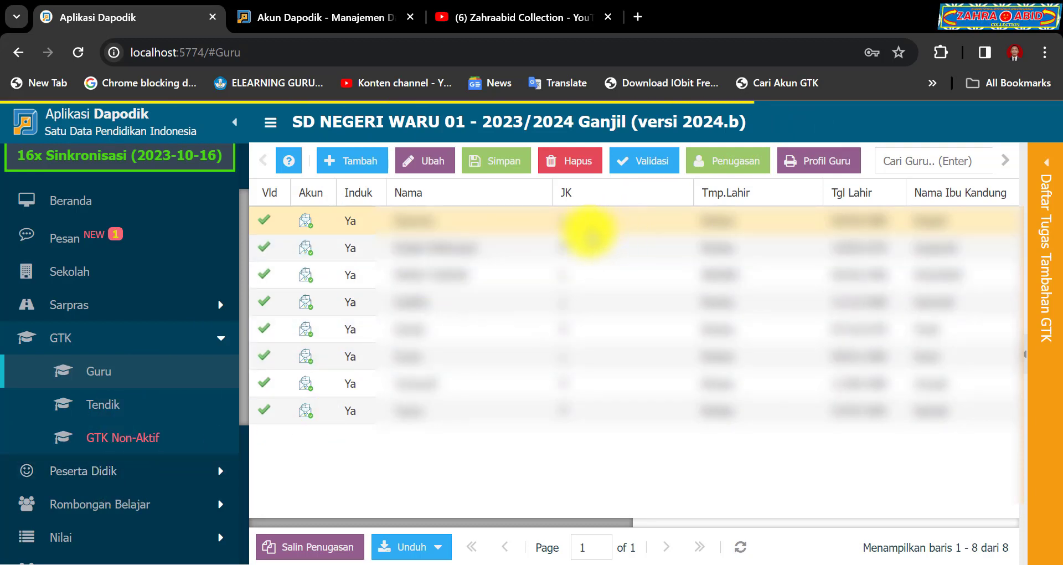
scroll(200, 426, "down", 2)
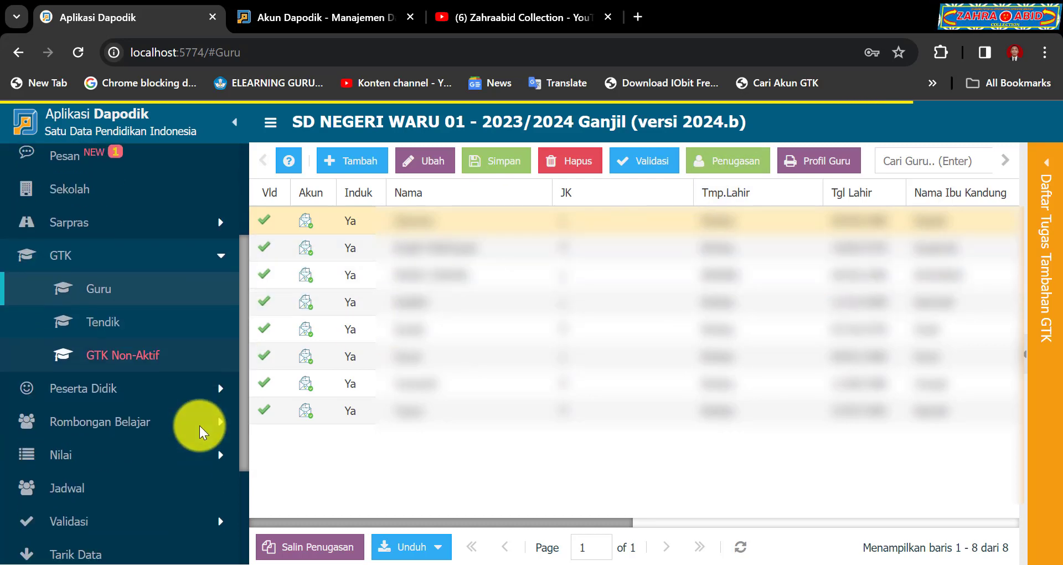
scroll(199, 425, "down", 4)
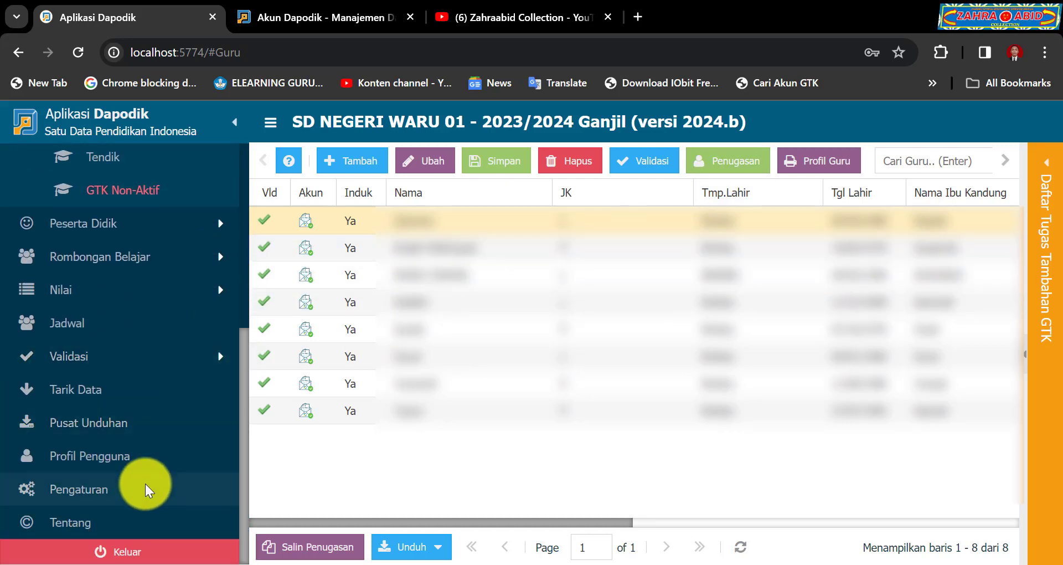
left_click(142, 490)
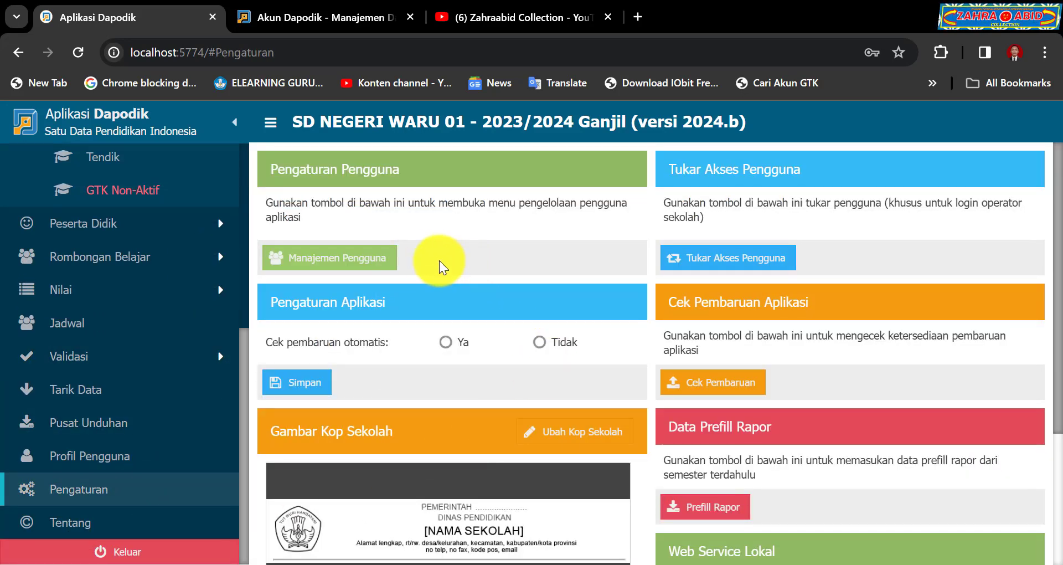
Step: Open Manajemen Pengguna for SD NEGERI WARU 01 with the school registration code and dismiss the Proses Bisnis help
left_click(374, 262)
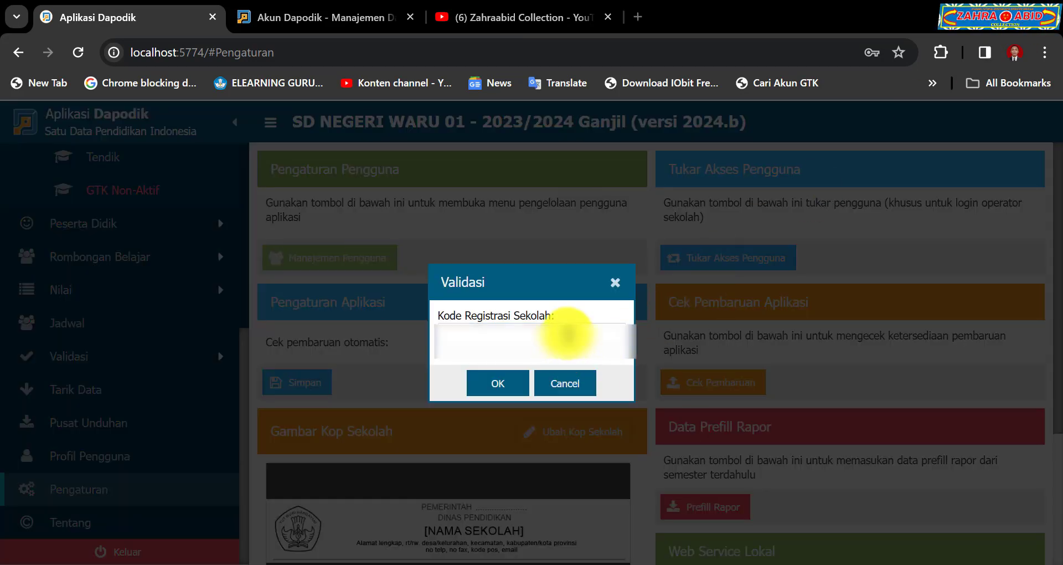
left_click(567, 333)
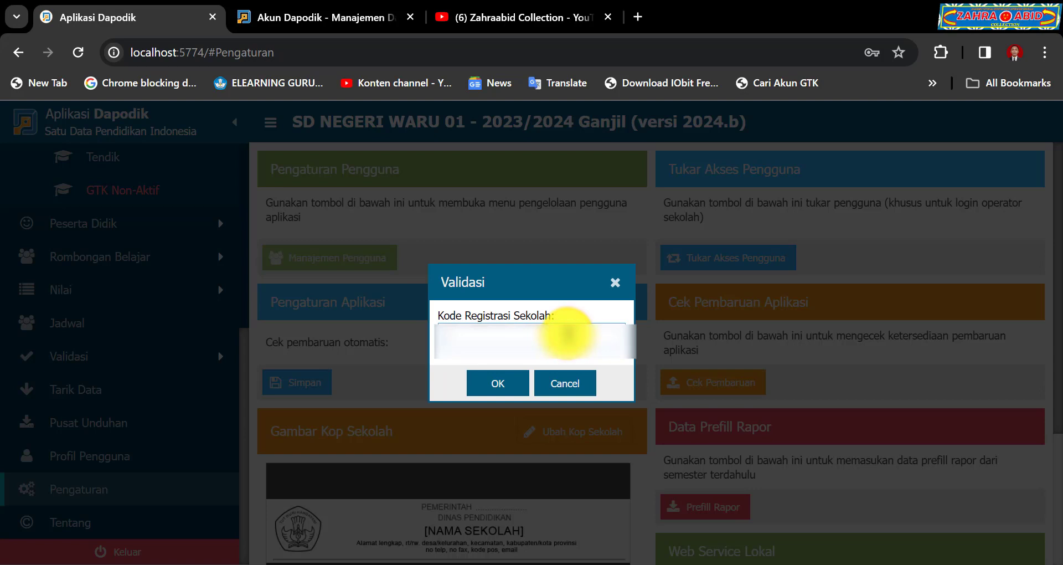
left_click(520, 385)
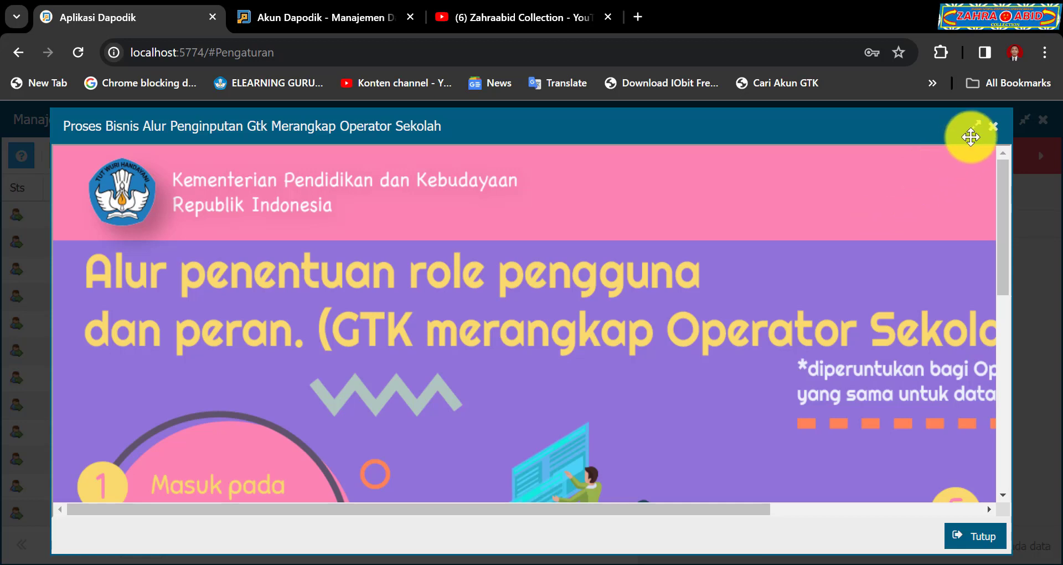
left_click(991, 127)
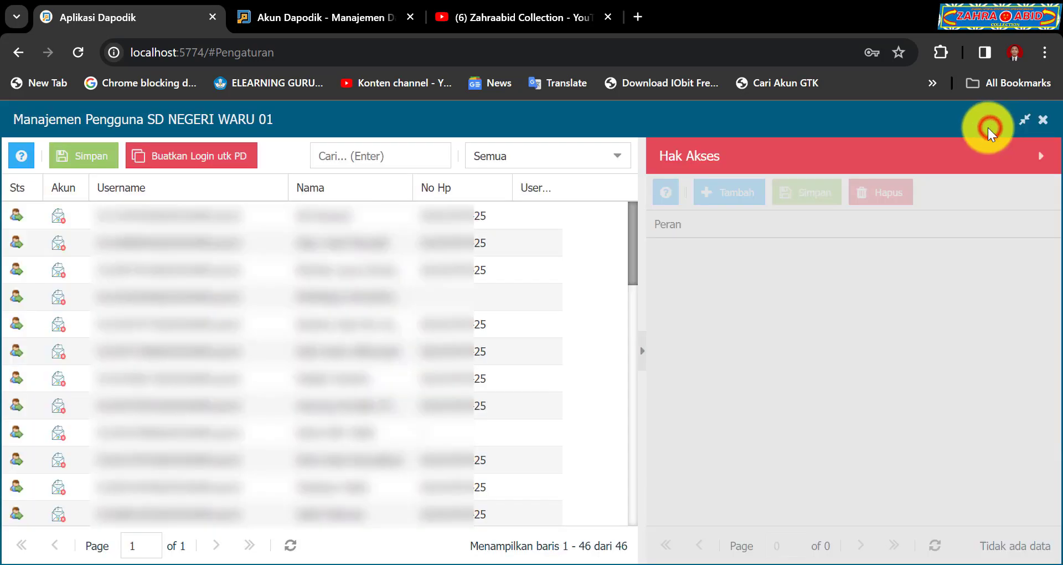
Step: Filter the user list from Semua to GTK and show the second teacher's Hak Akses roles
left_click(615, 156)
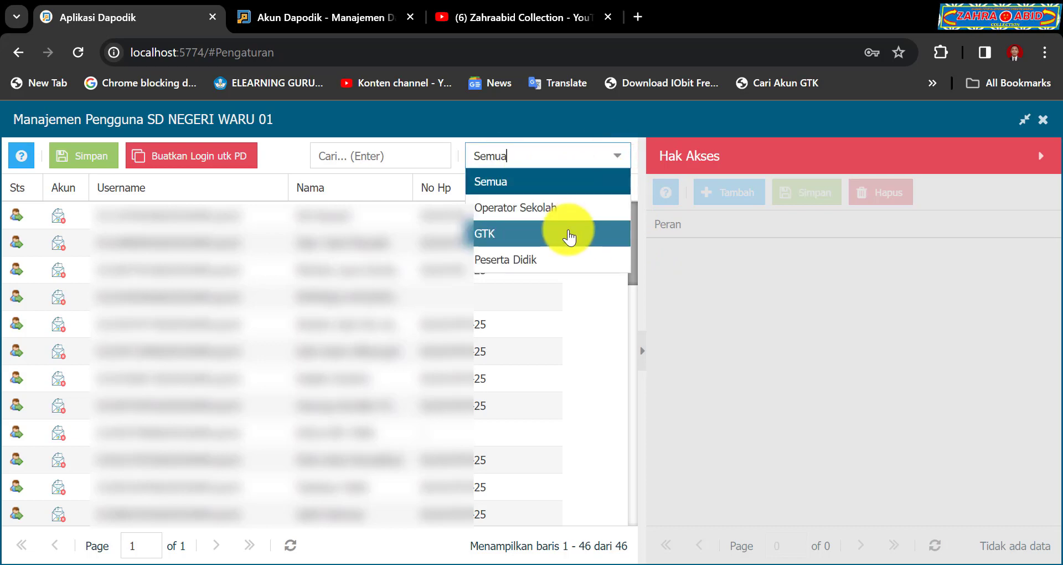
left_click(568, 232)
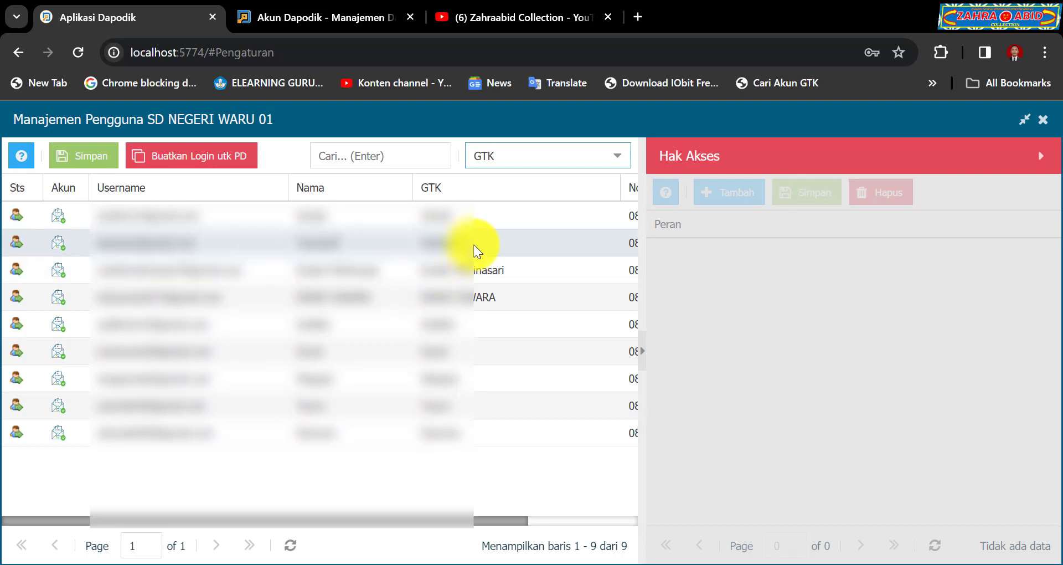
left_click(453, 243)
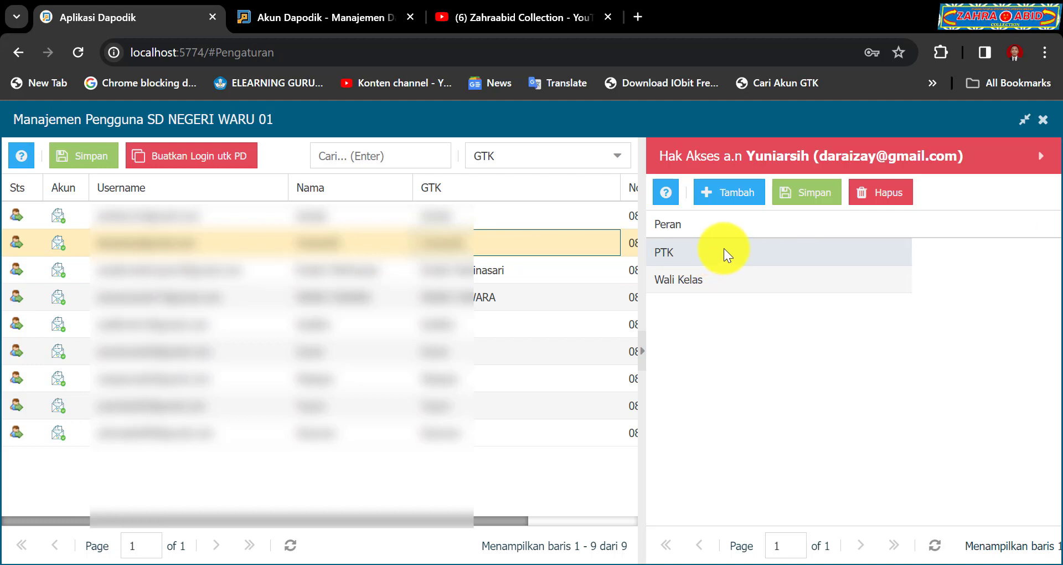
Step: Discard the unsaved Hak Akses role row, keeping PTK and Wali Kelas, and close Manajemen Pengguna
left_click(734, 194)
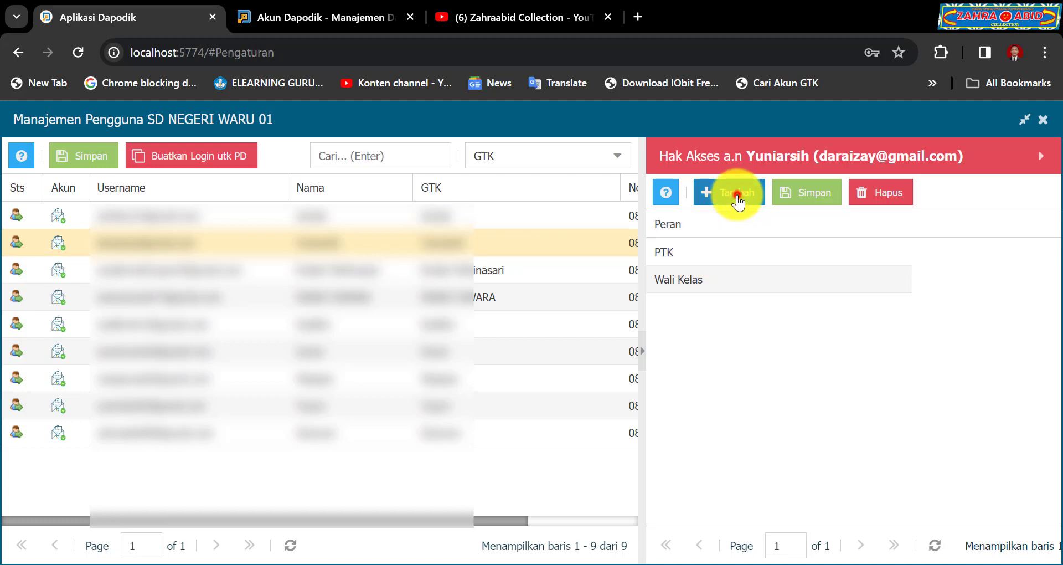
left_click(901, 255)
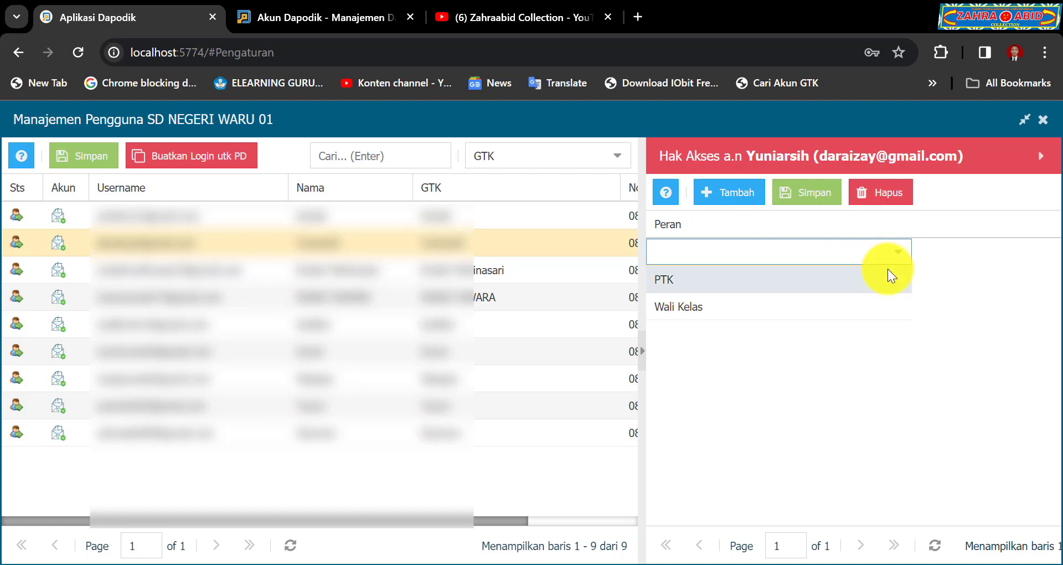
left_click(865, 278)
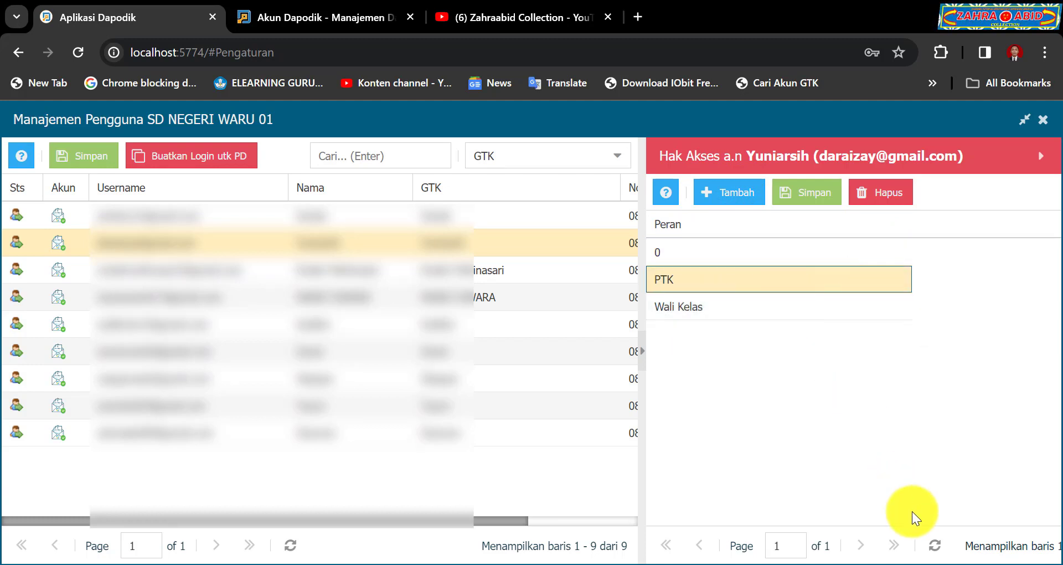
left_click(934, 545)
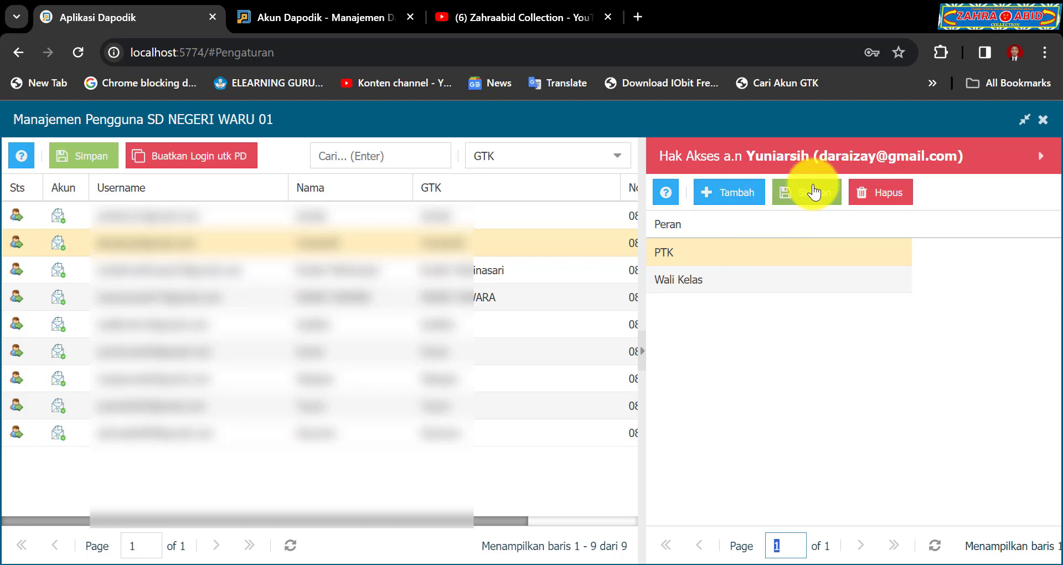
left_click(1037, 121)
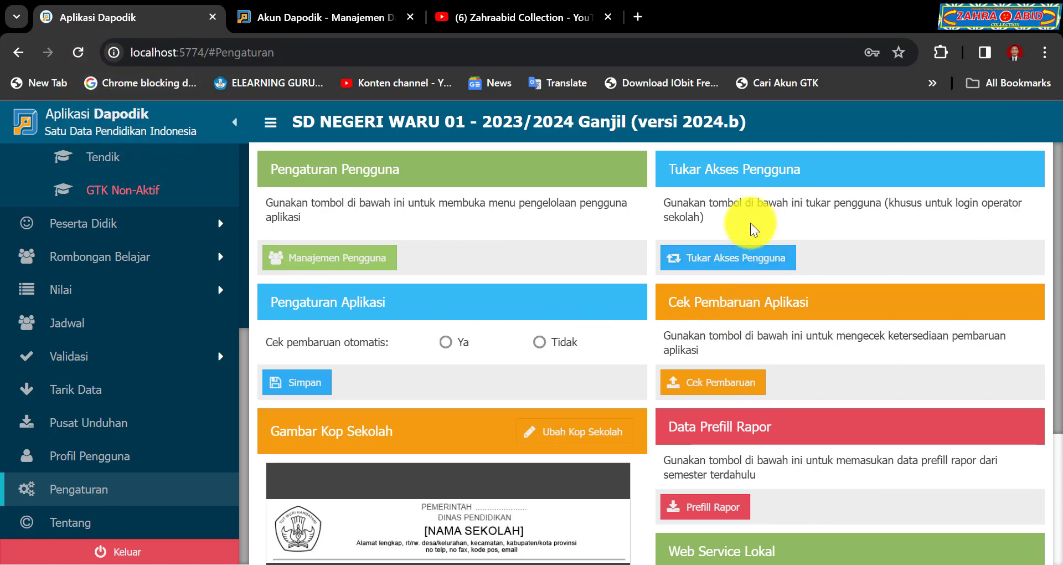
Step: Use Tukar Akses Pengguna to switch the session to the chosen teacher's login after confirming the registration code
left_click(700, 268)
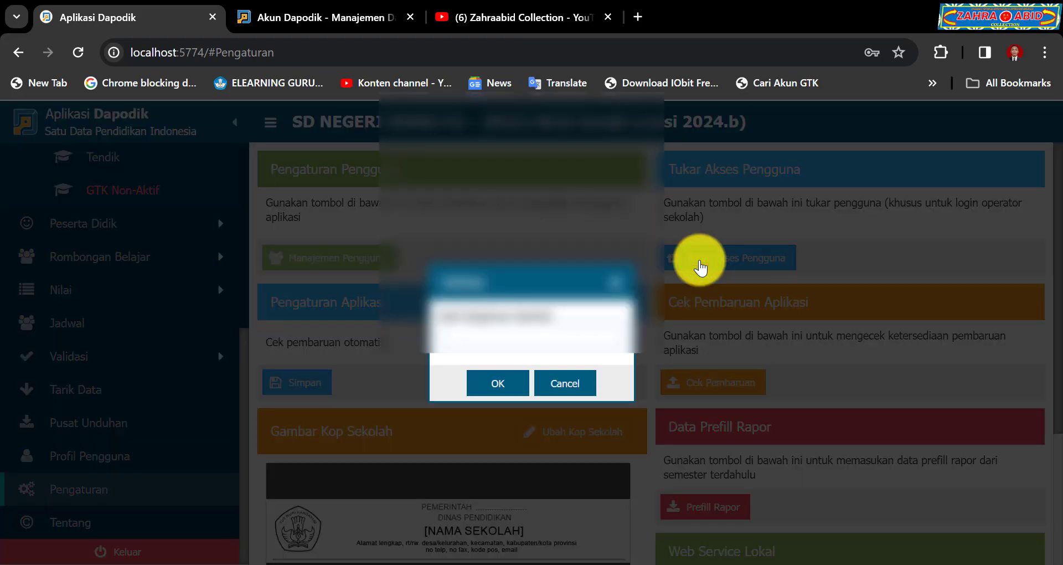
left_click(483, 382)
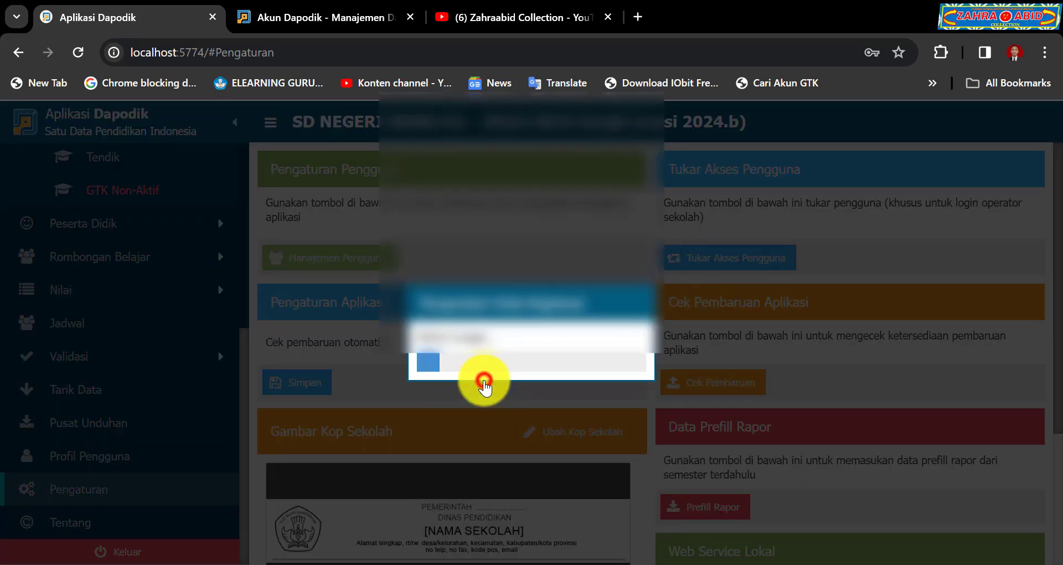
left_click(668, 346)
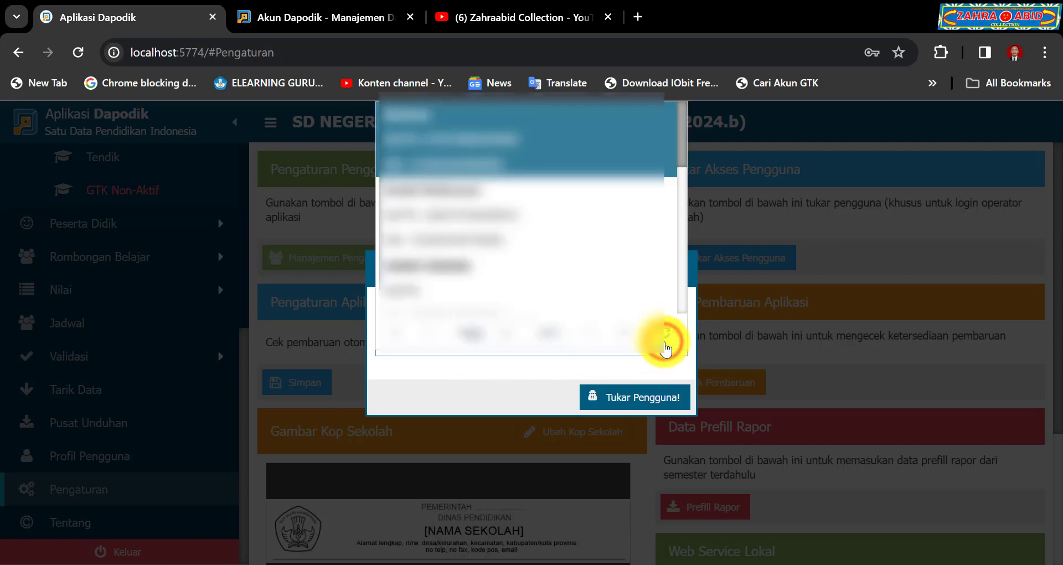
left_click(635, 292)
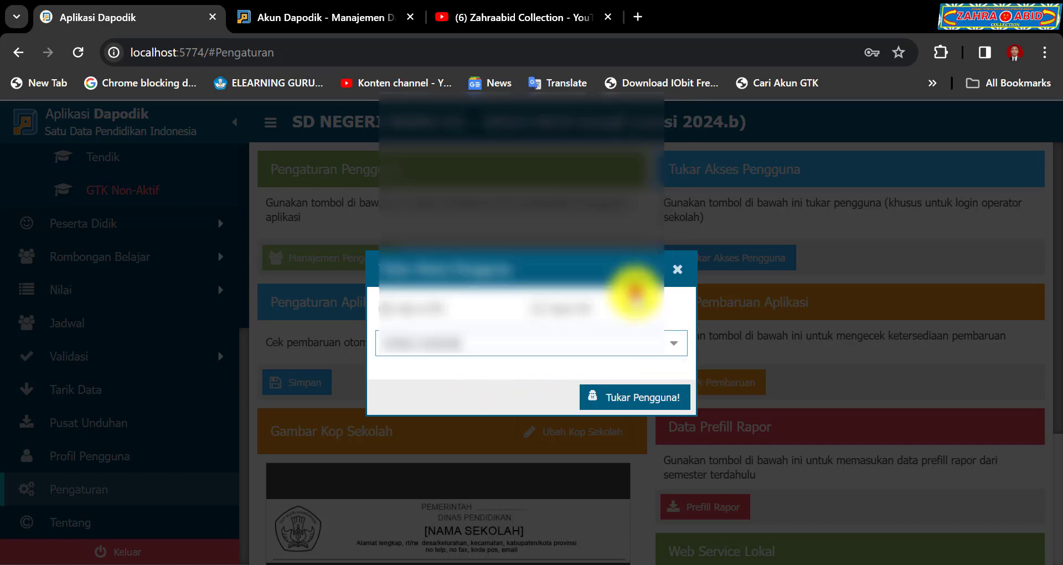
left_click(625, 394)
left_click(558, 370)
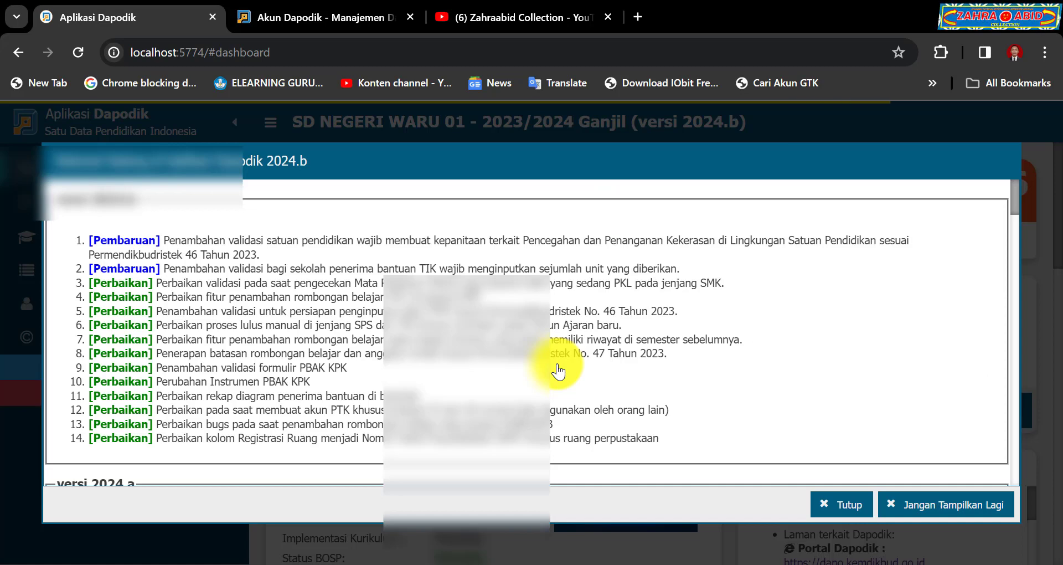
Step: Mark the 2024.b update notes Jangan Tampilkan Lagi and expand the sidebar's GTK section to show Guru and Tendik
left_click(895, 503)
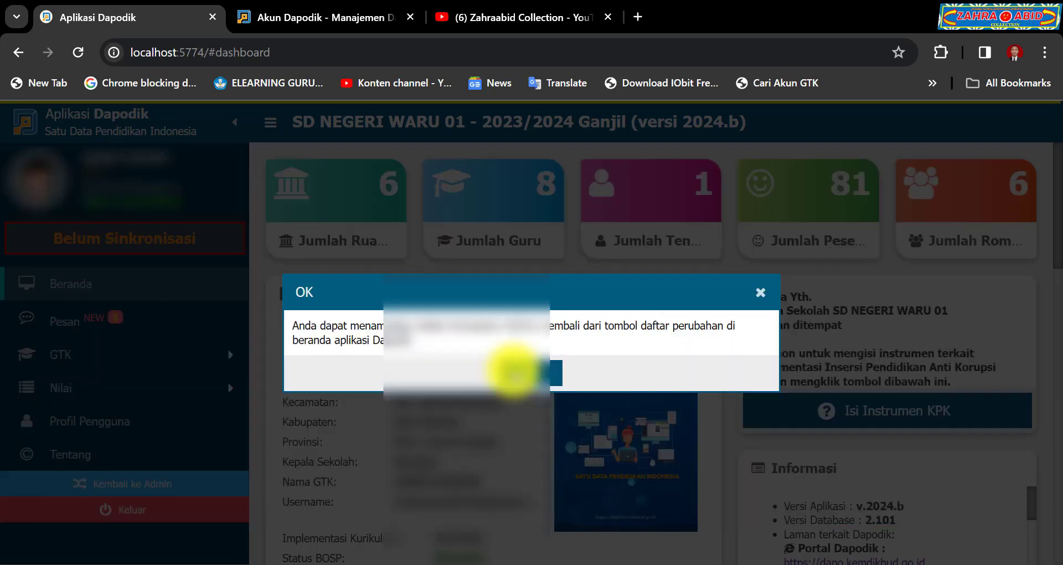
left_click(512, 370)
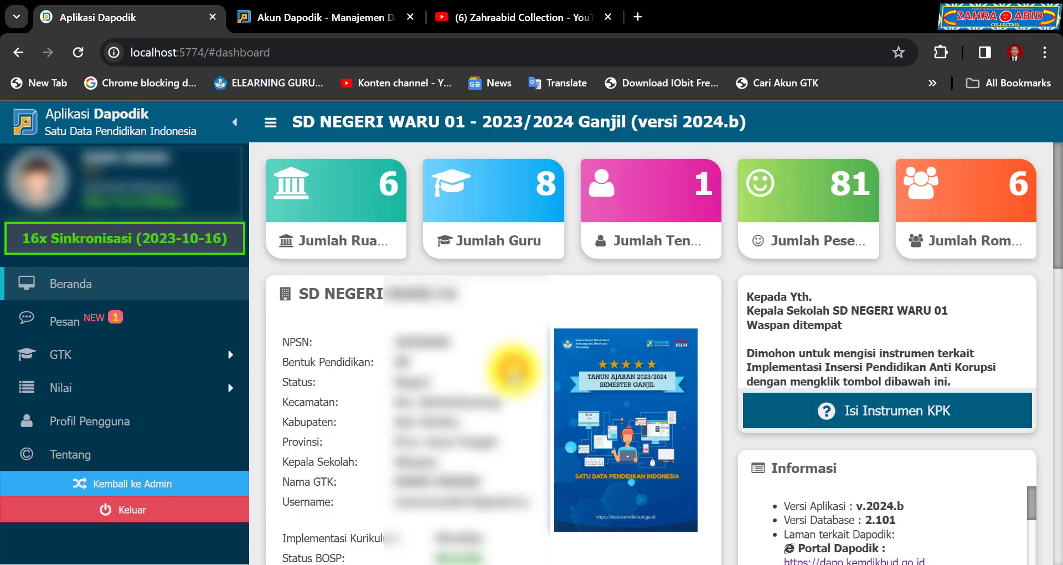
left_click(144, 361)
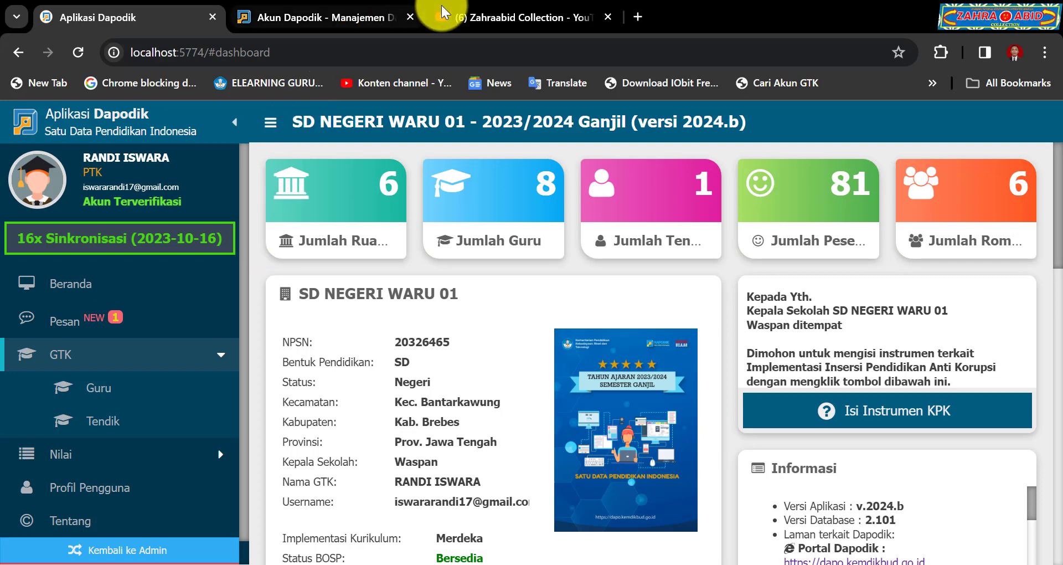
Step: Return to the YouTube tutorial channel's Video page, scrolling back up to its banner
left_click(462, 14)
scroll(492, 279, "up", 2)
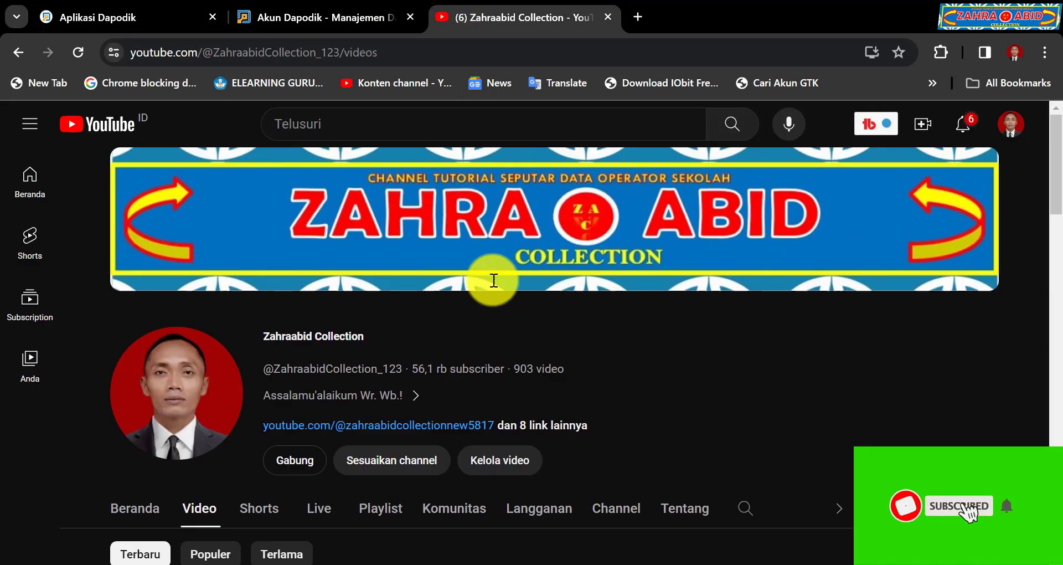
scroll(491, 279, "down", 5)
scroll(493, 280, "down", 2)
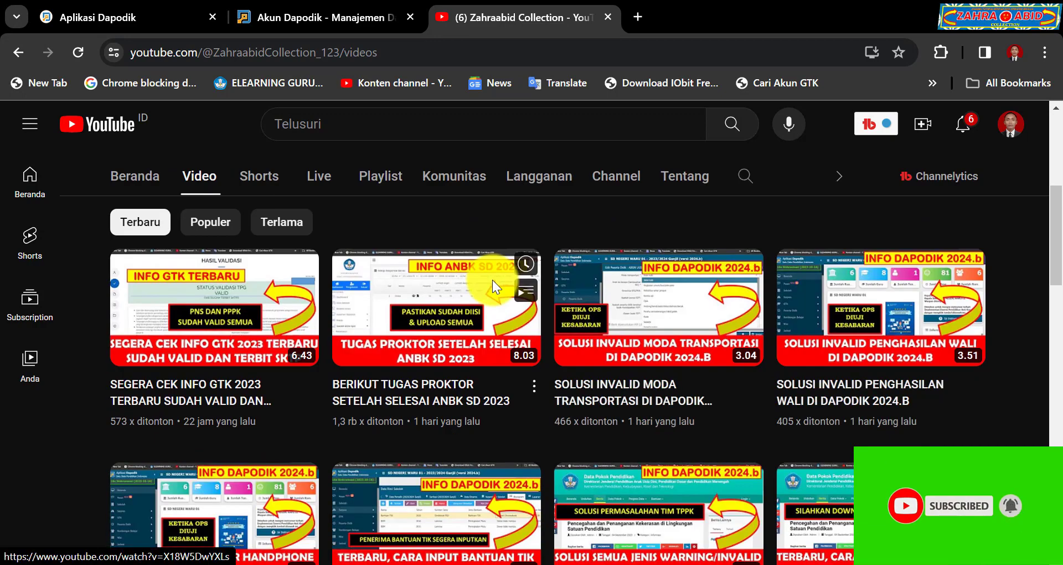
scroll(493, 280, "up", 6)
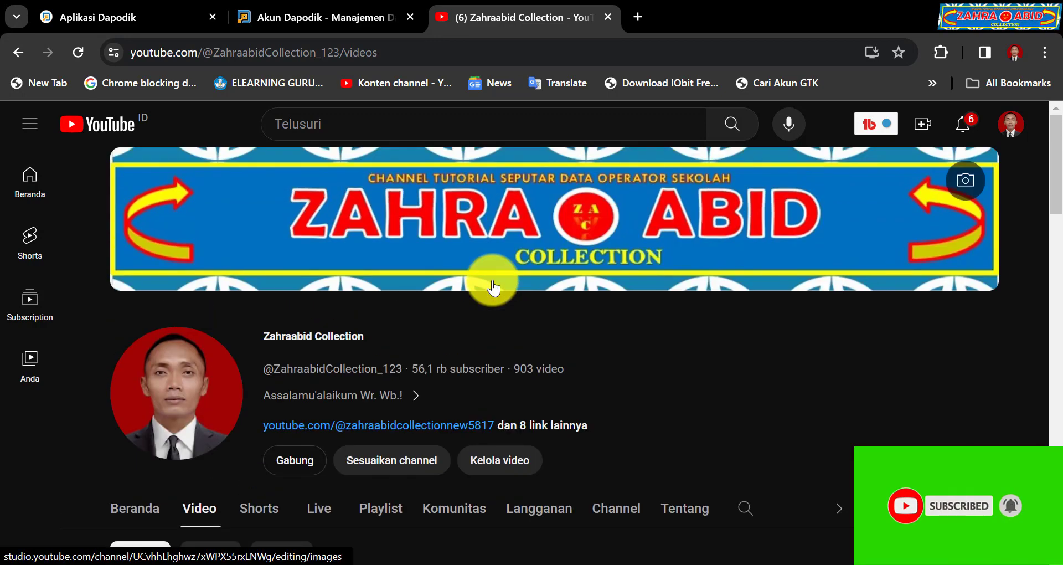